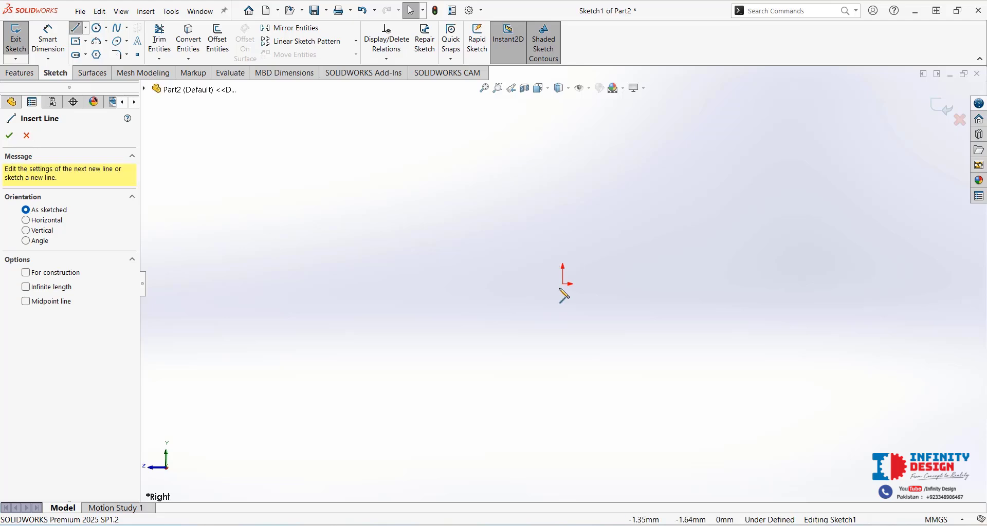
- Sketch two lines from the origin: a vertical one about 48 mm upward and a horizontal one about 67 mm to the left
left_click(563, 284)
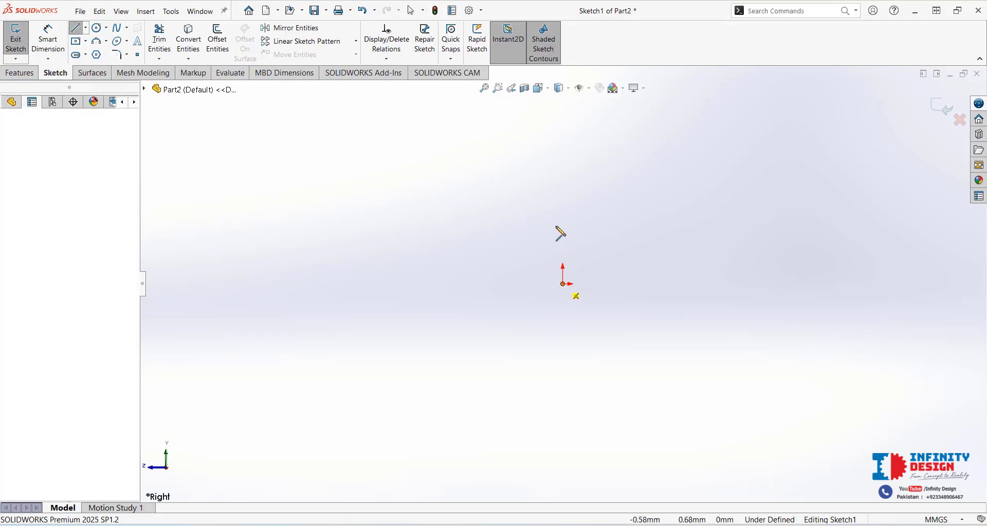
left_click(562, 156)
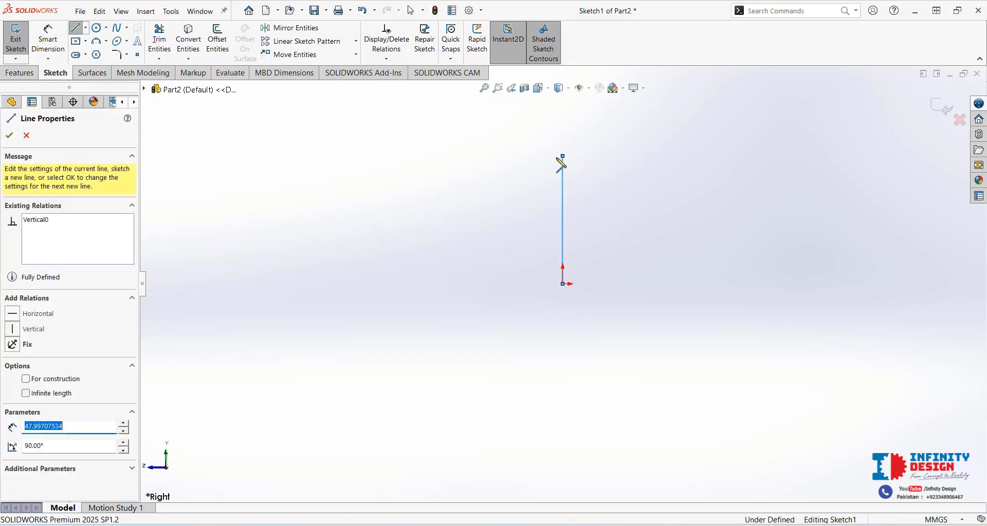
double_click(471, 267)
key("ctrl+z")
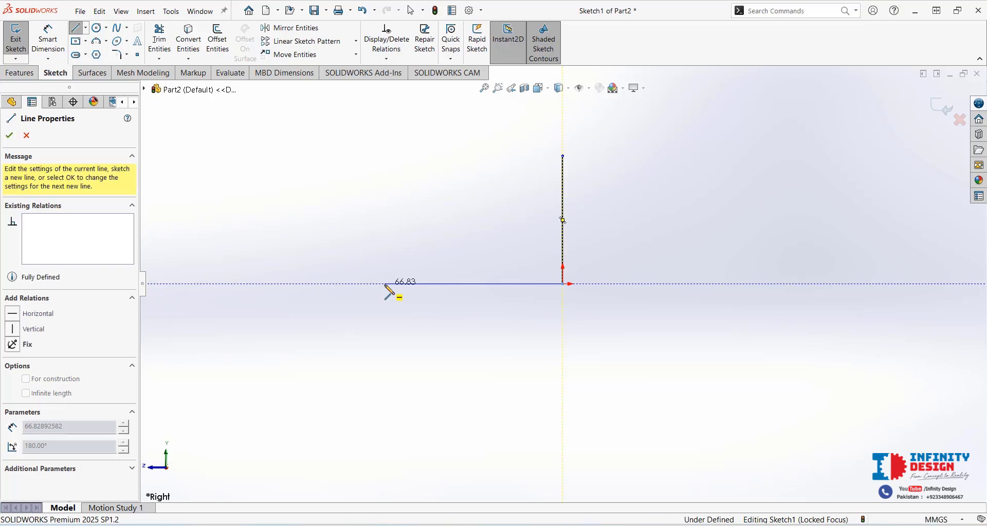
double_click(385, 284)
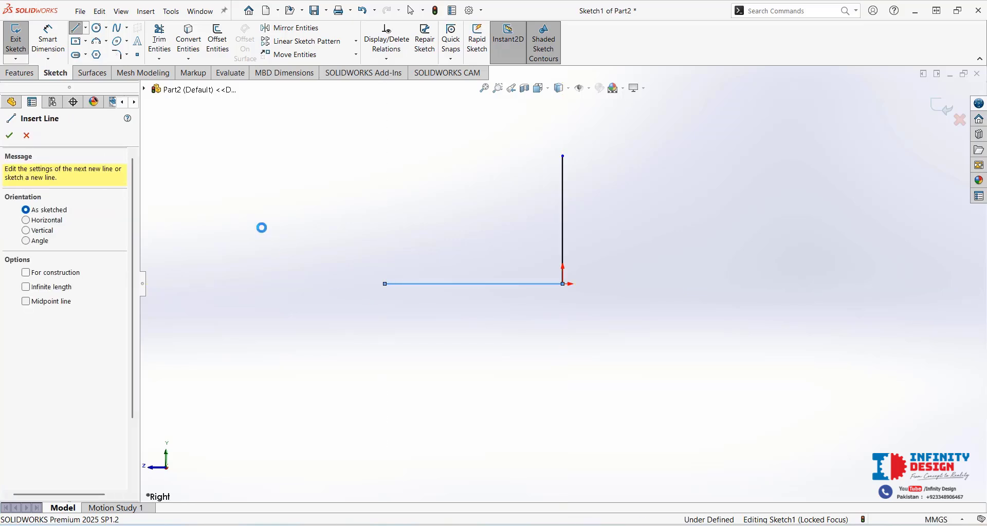
key("Escape")
- Dimension the horizontal base line with Smart Dimension and set its length to 75 mm
left_click(35, 40)
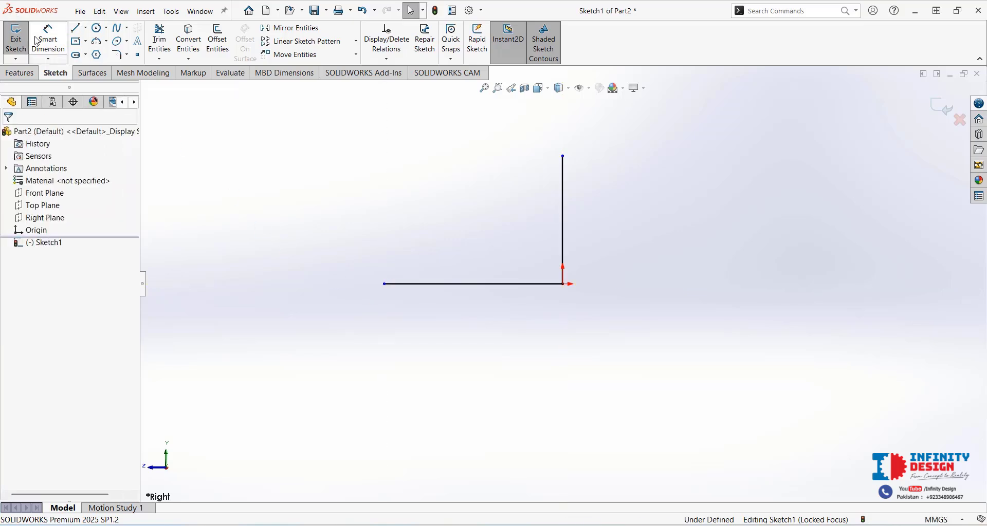
left_click(495, 284)
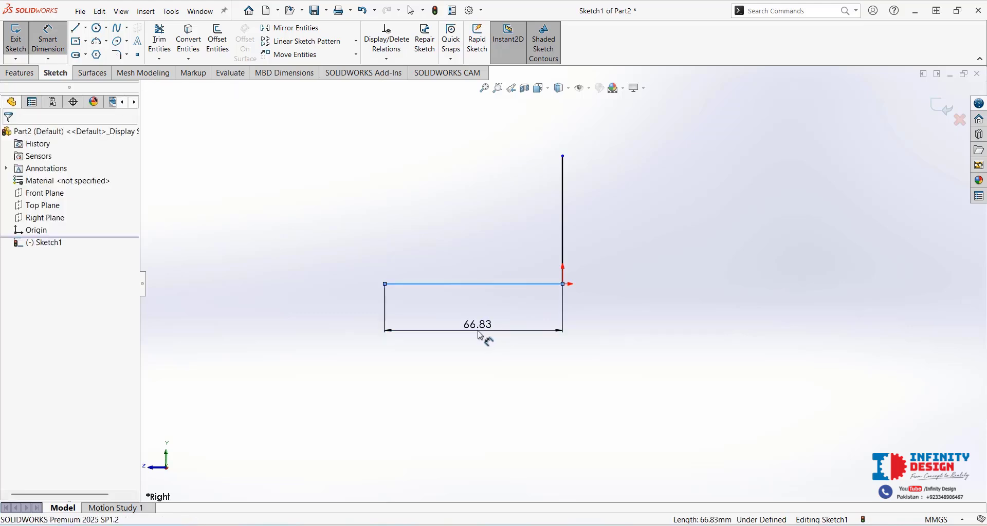
left_click(480, 335)
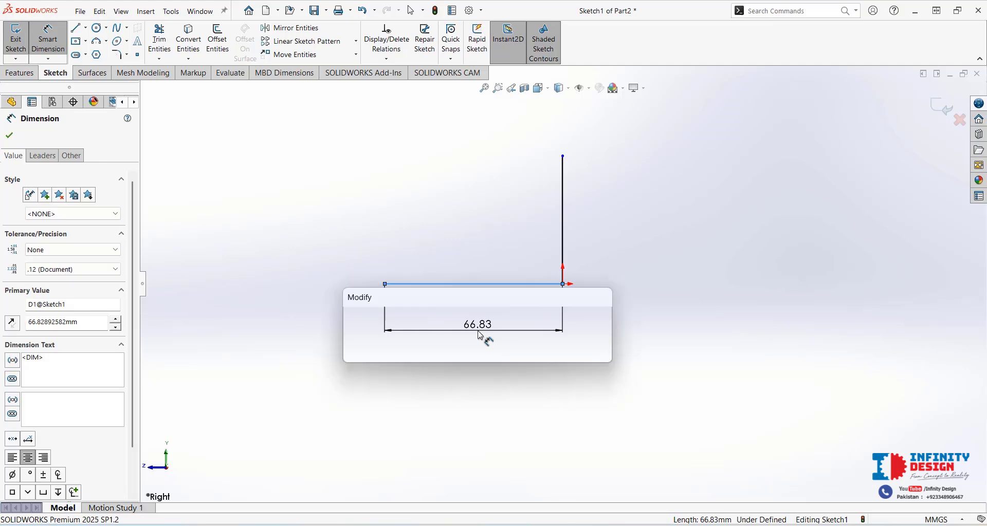
type("75")
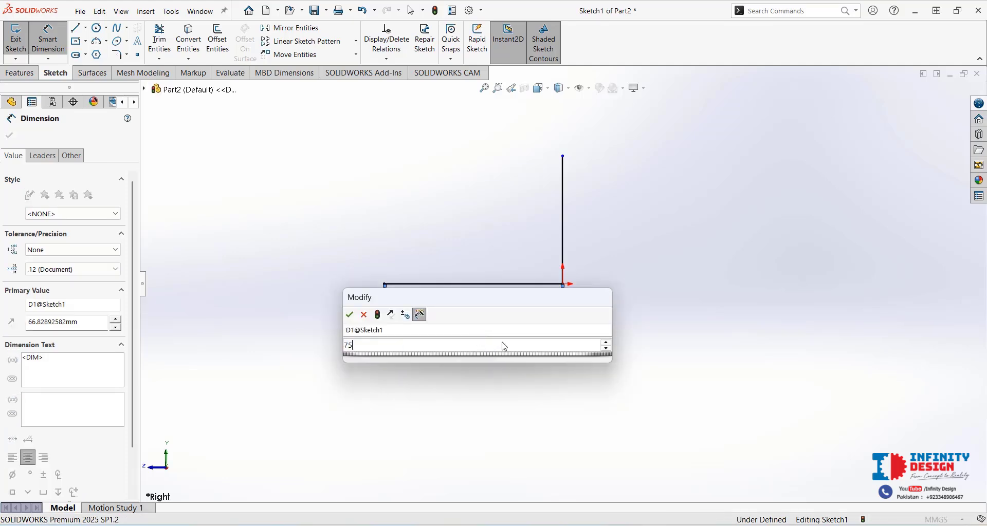
key("Return")
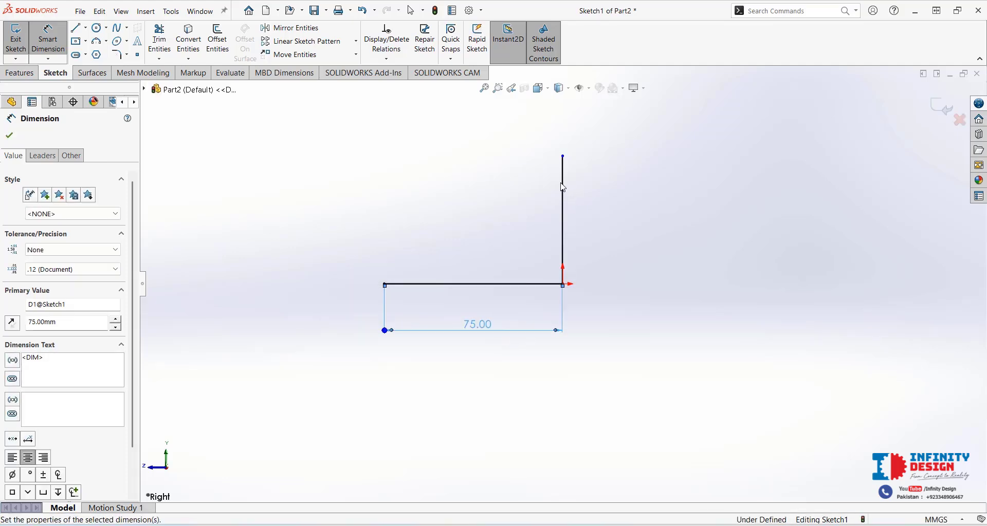
- Dimension the vertical line rising from the origin and set its length to 45 mm
left_click(645, 224)
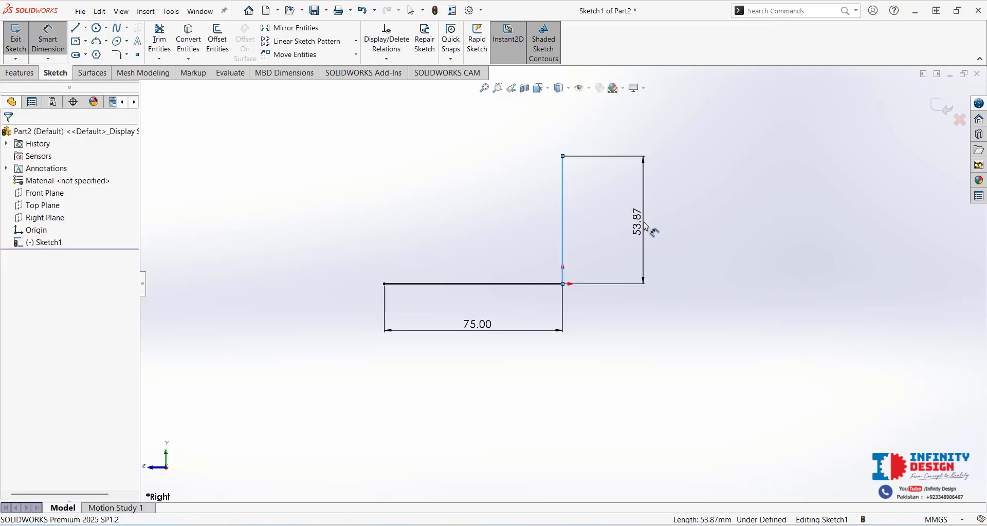
left_click(645, 224)
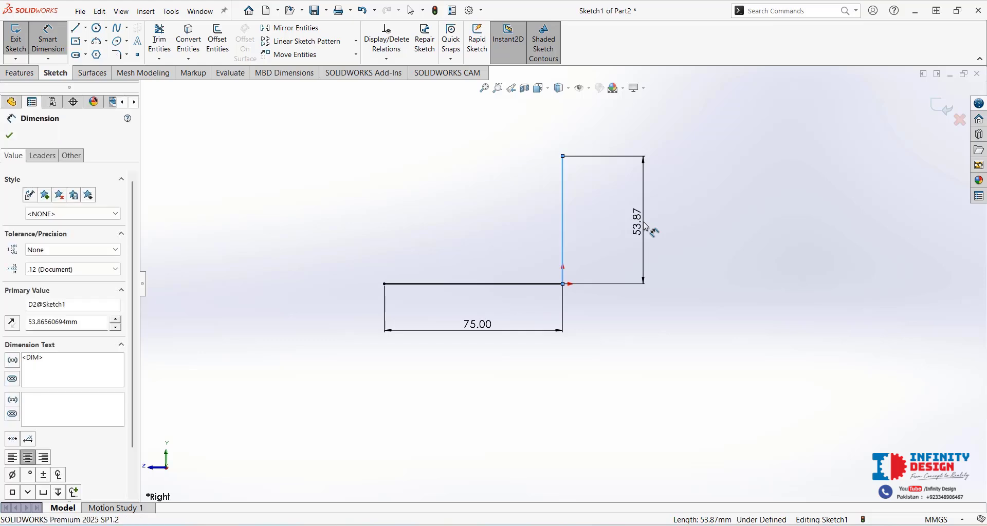
type("45")
key("Return")
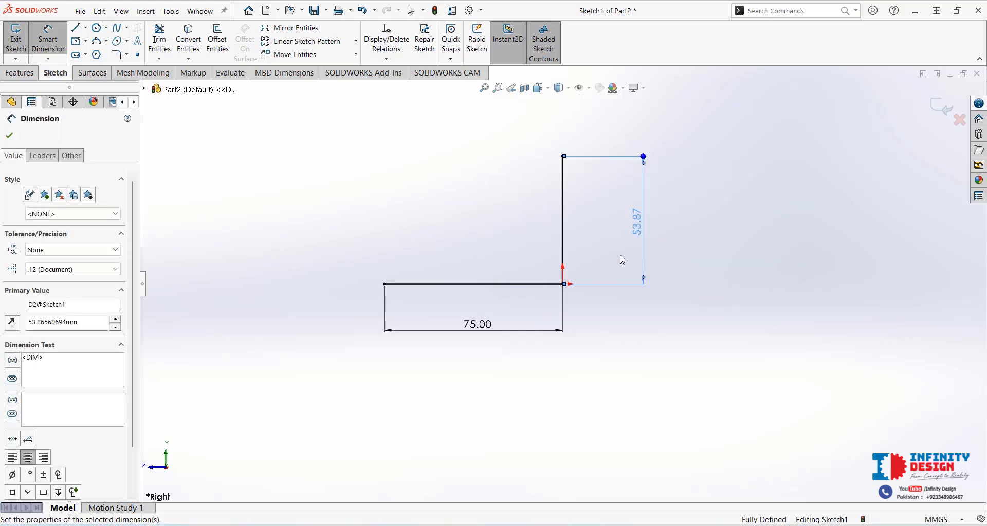
- Close the L-shaped profile from the base's free end with lines about 15 mm up, across, about 30 mm up, and about 19.5 mm across
left_click(75, 28)
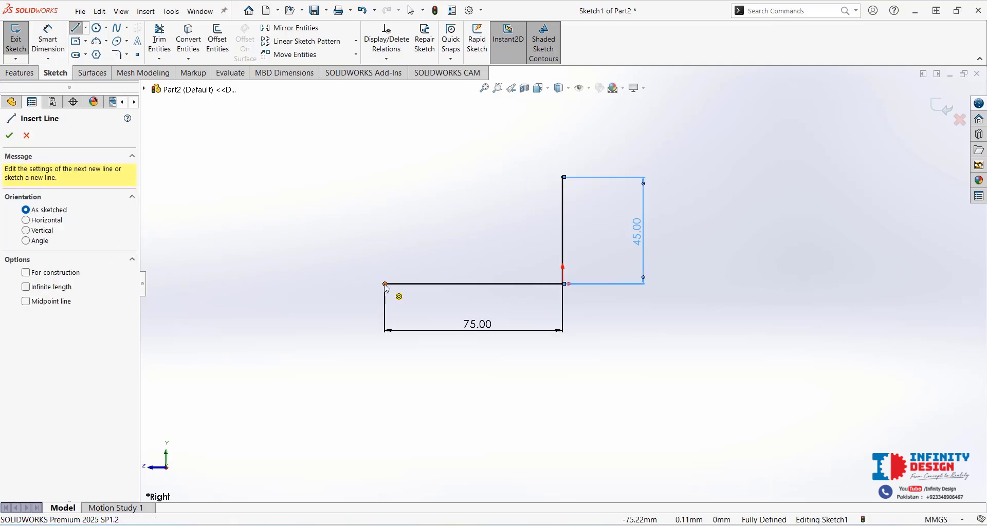
left_click(384, 284)
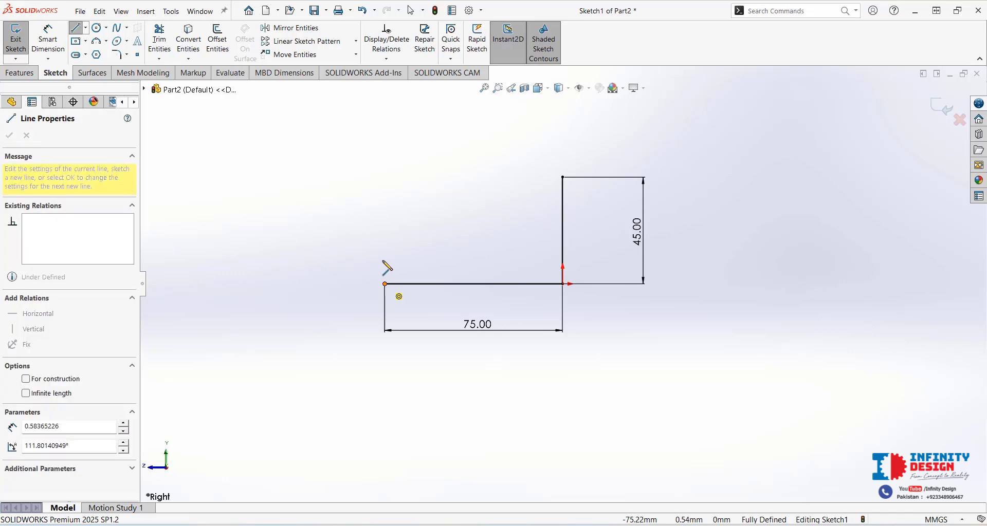
left_click(385, 248)
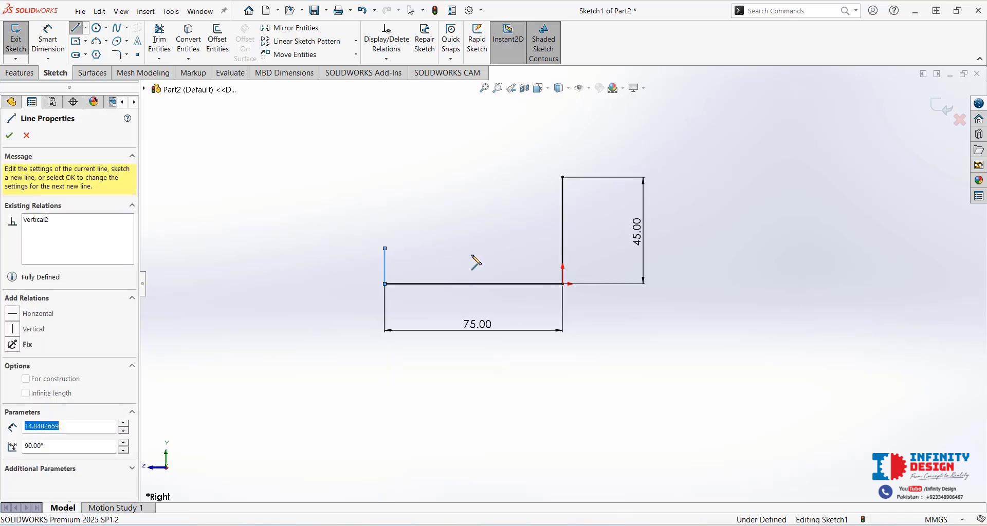
left_click(516, 249)
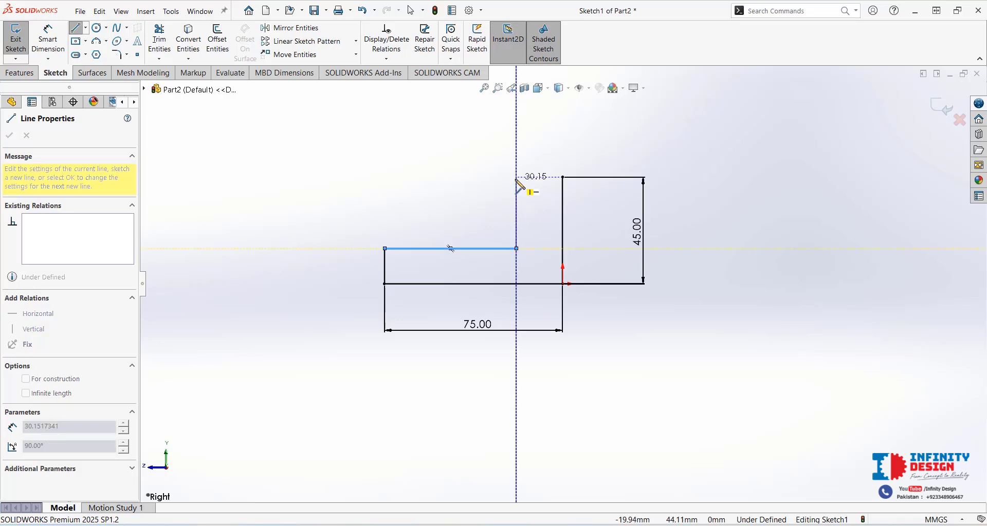
left_click(516, 177)
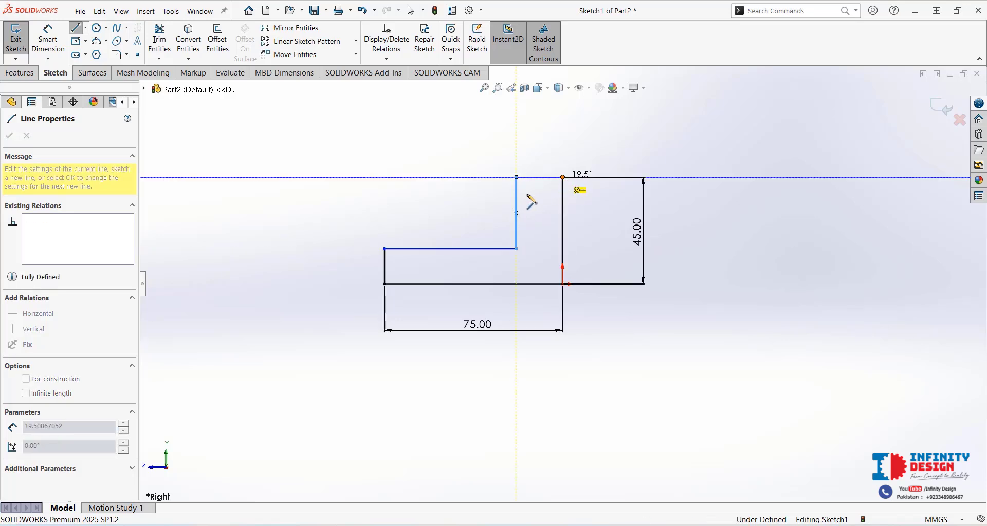
left_click(562, 178)
key("Escape")
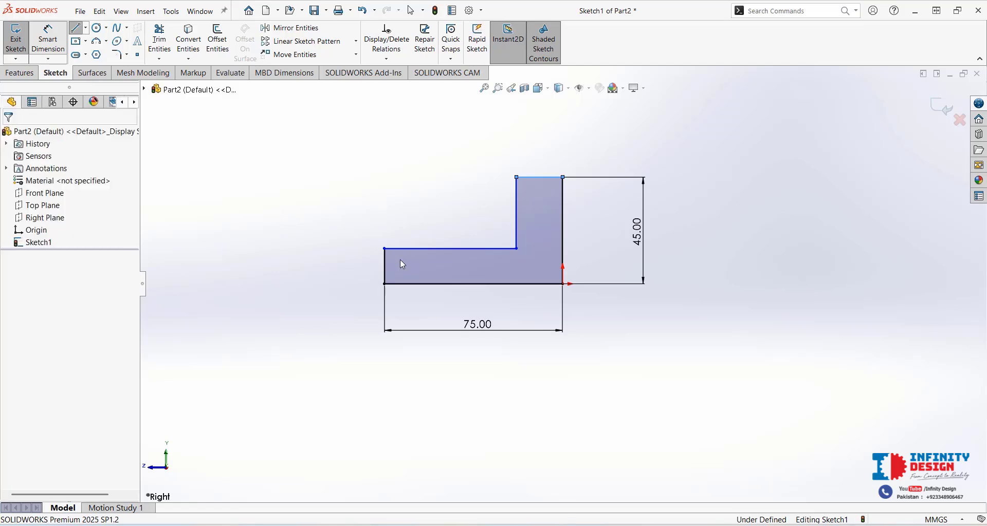
- Dimension the distance between the base leg's two horizontal edges and set it to 15 mm
left_click(404, 248)
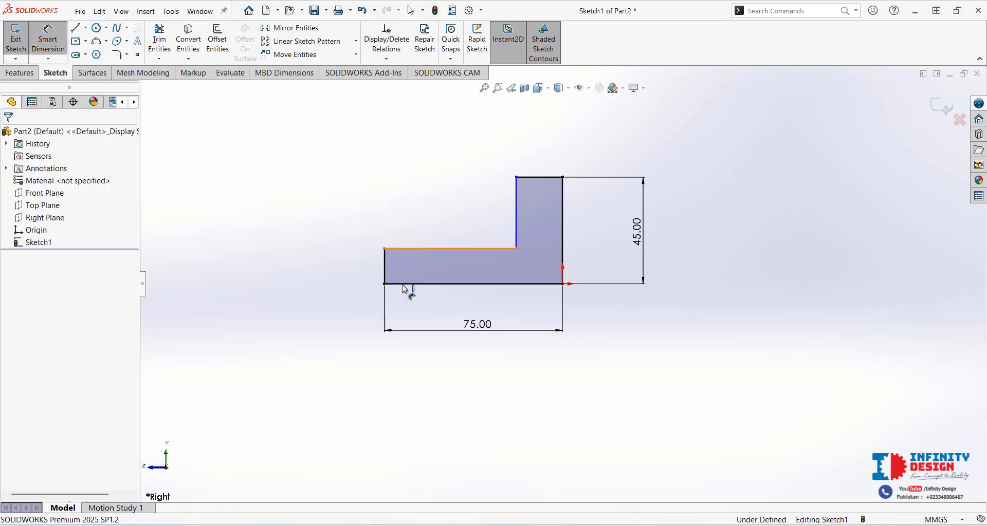
left_click(405, 284)
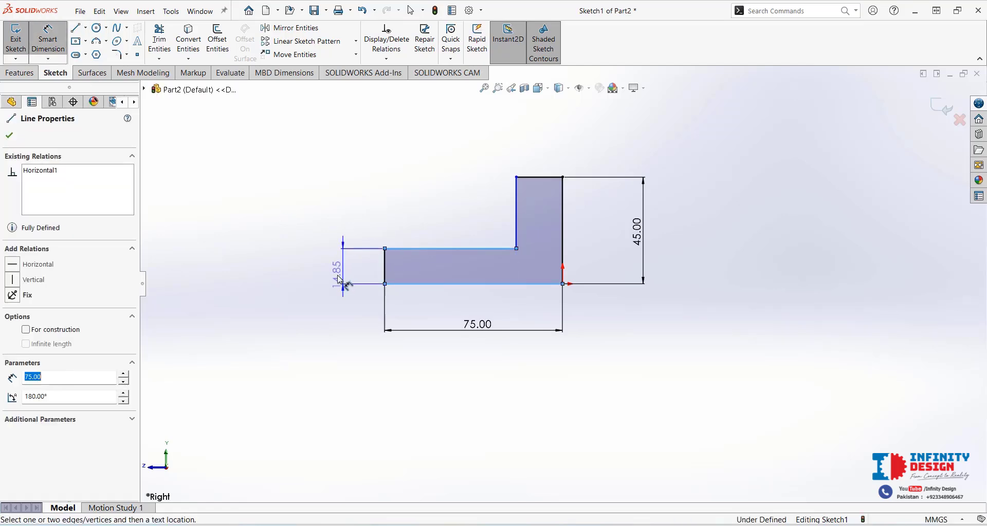
left_click(336, 280)
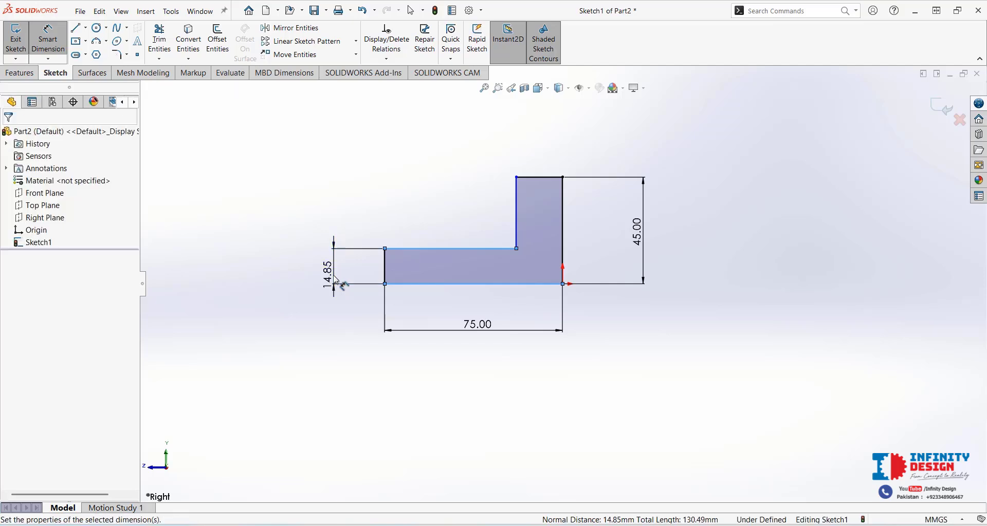
double_click(336, 280)
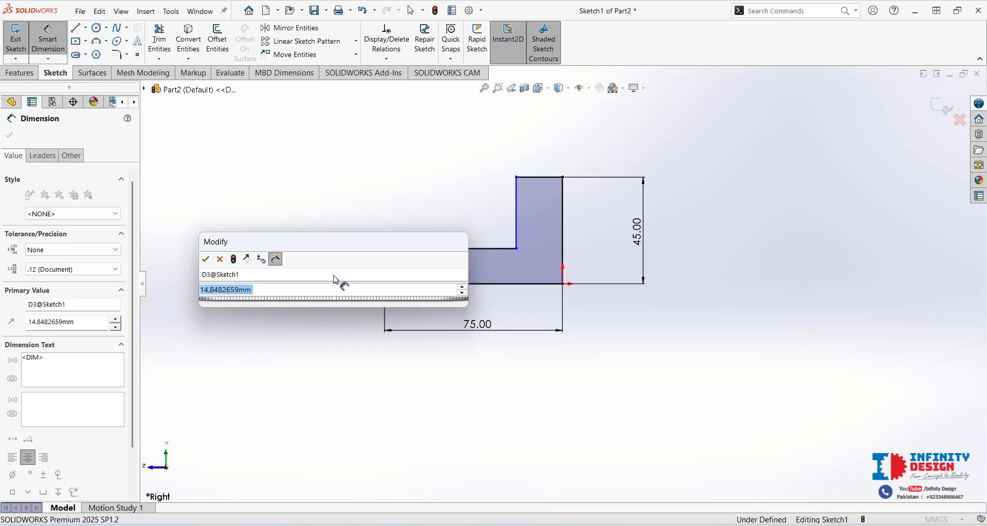
type("15")
key("Escape")
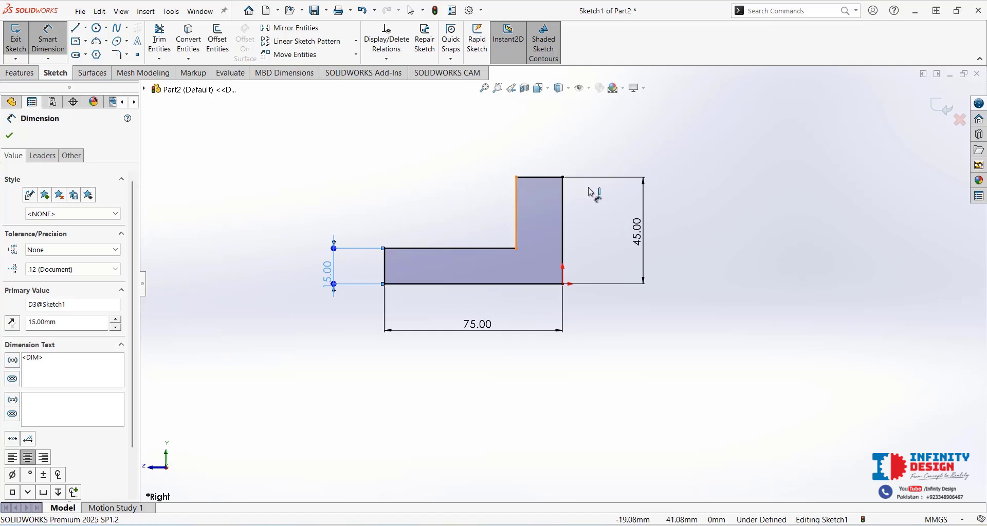
- Dimension the distance between the upright leg's two vertical edges and set it to 20 mm
left_click(565, 193)
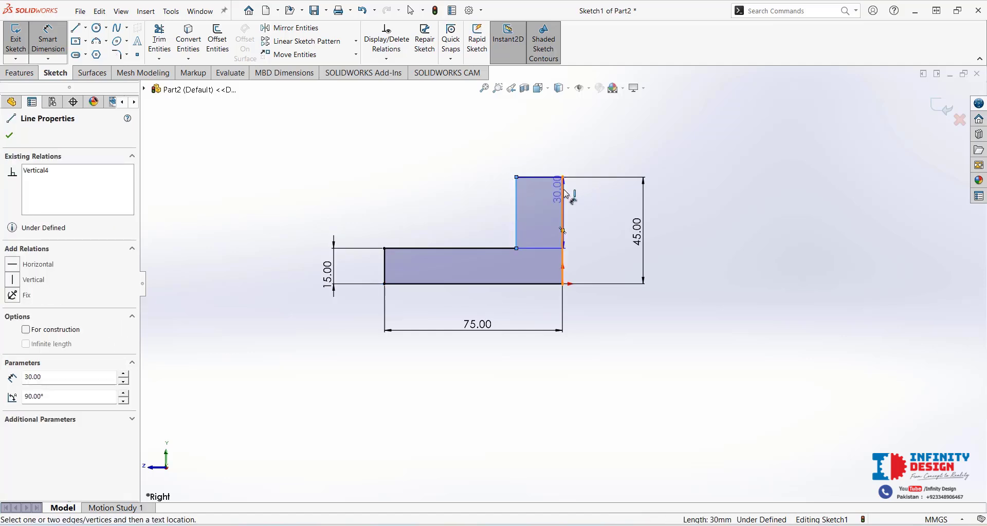
left_click(563, 194)
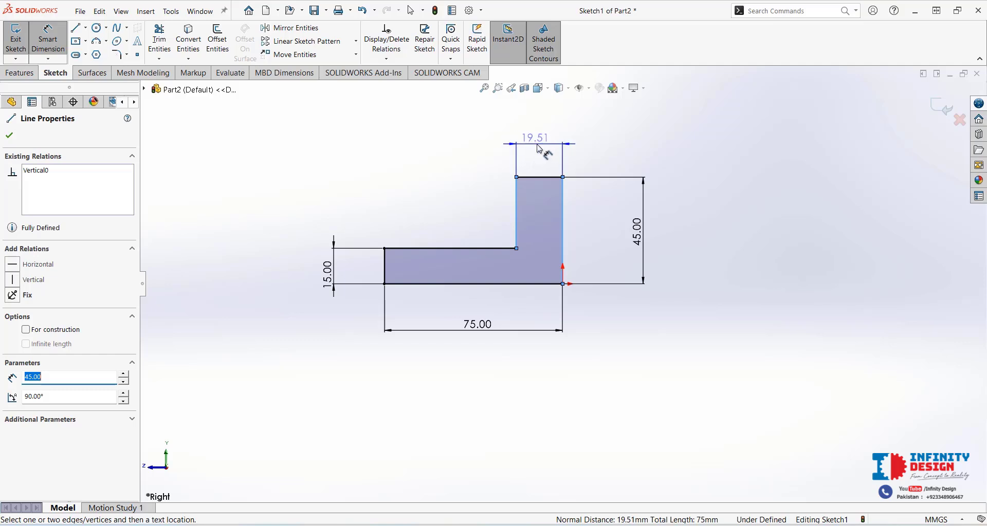
left_click(538, 148)
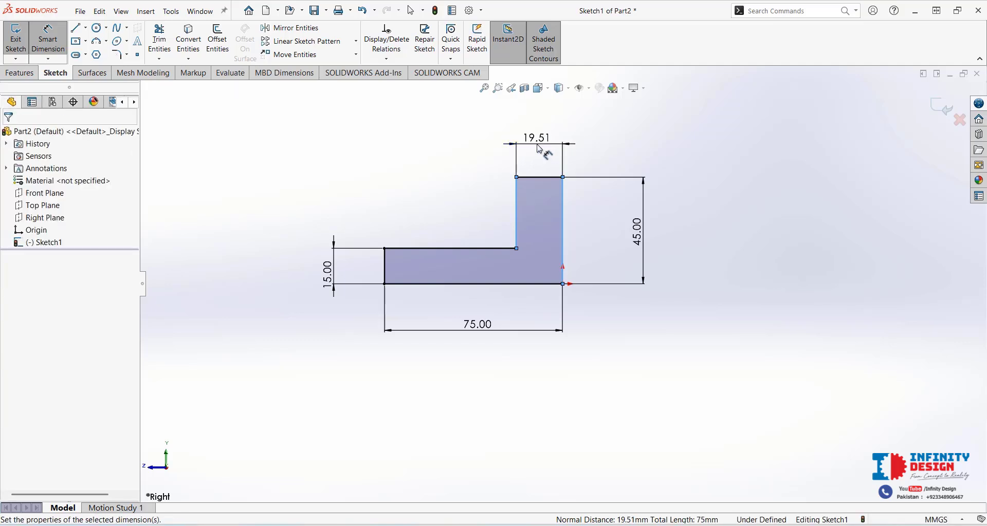
double_click(539, 149)
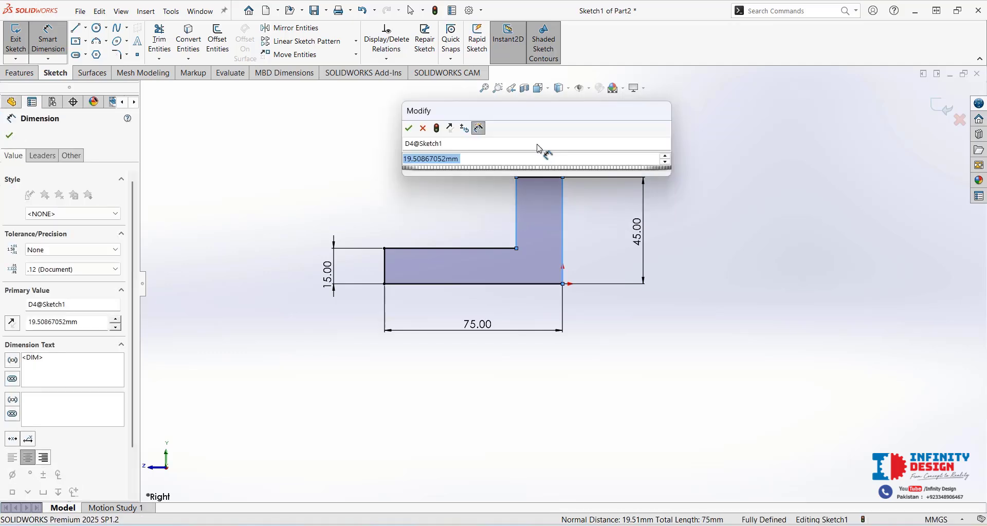
type("20")
key("Return")
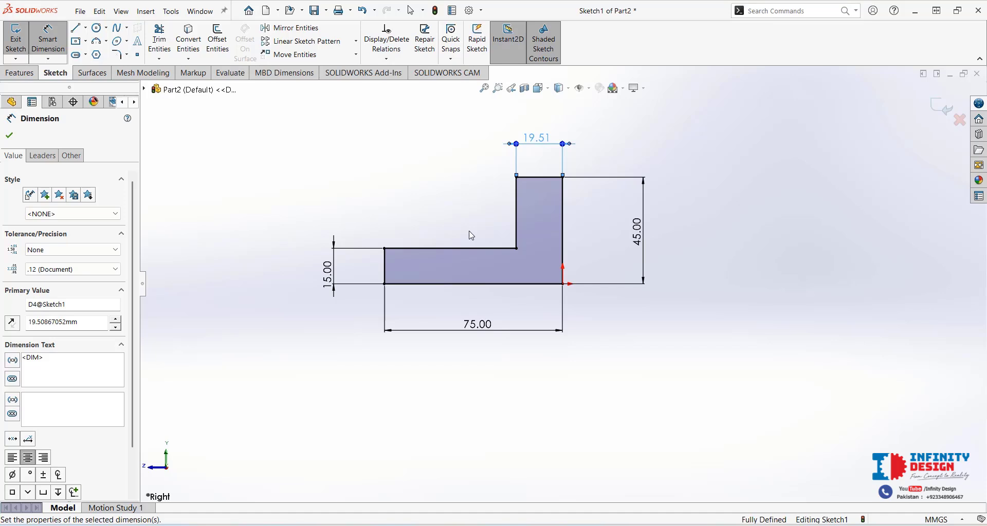
- Extrude the L-shaped profile 40 mm about the mid plane
left_click(537, 90)
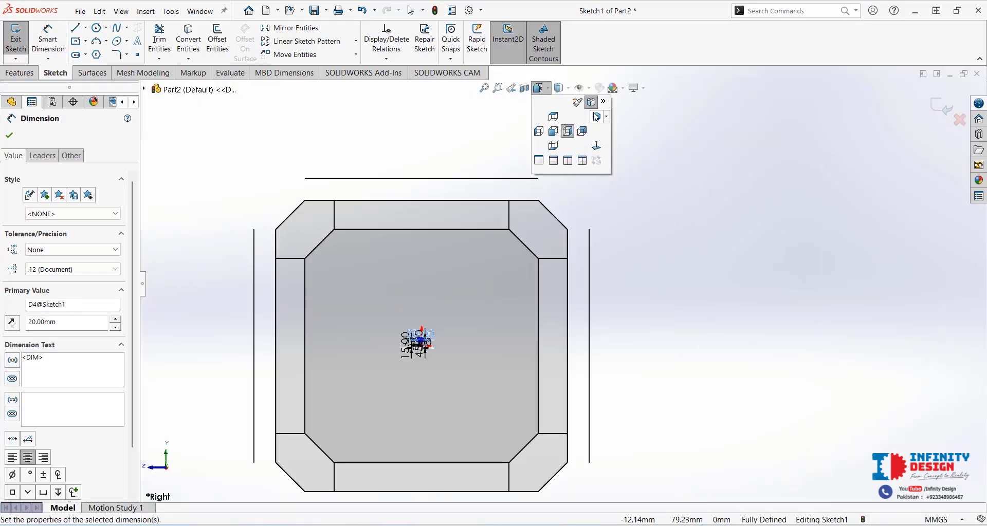
left_click(595, 116)
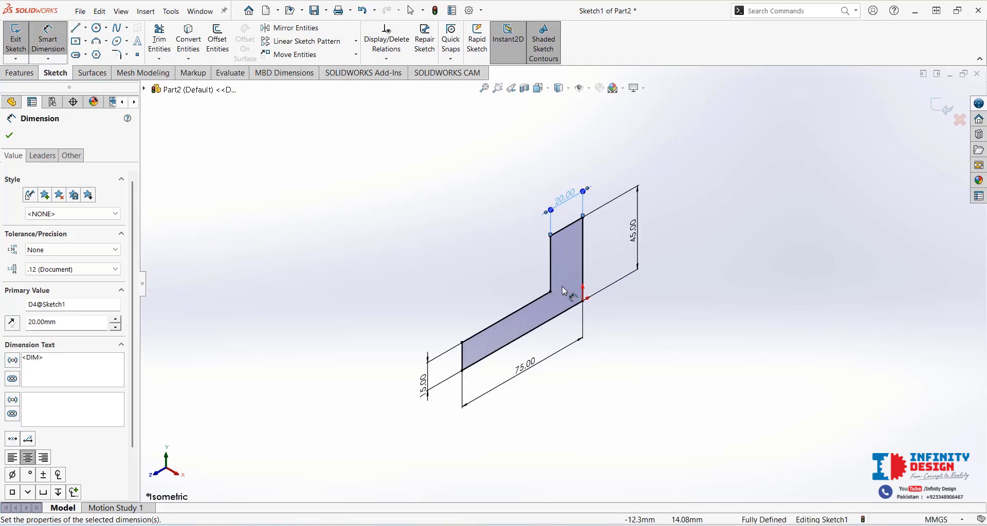
left_click(20, 73)
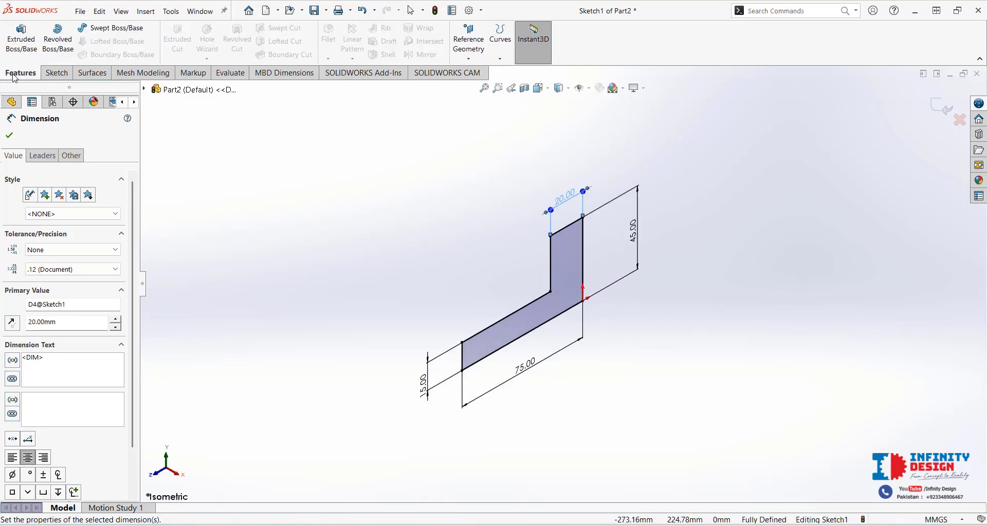
left_click(19, 43)
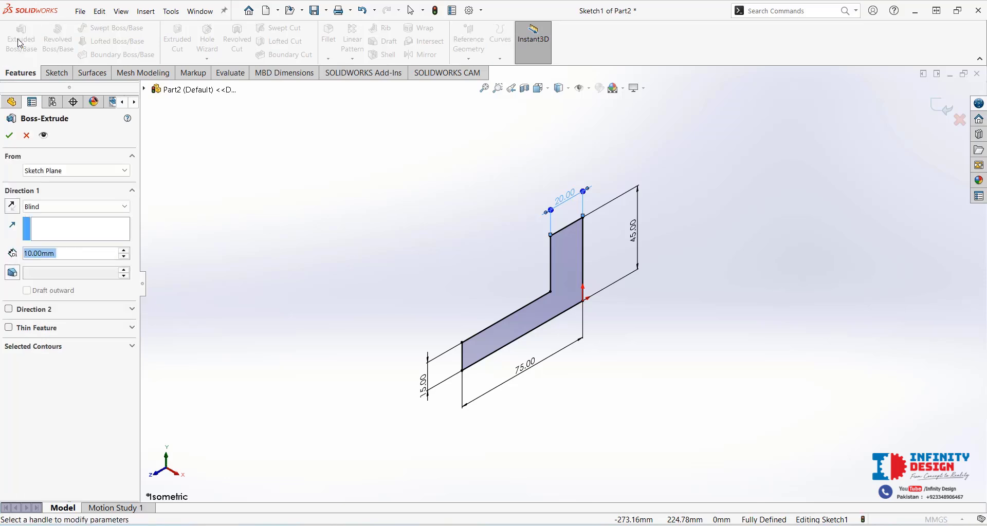
left_click(73, 207)
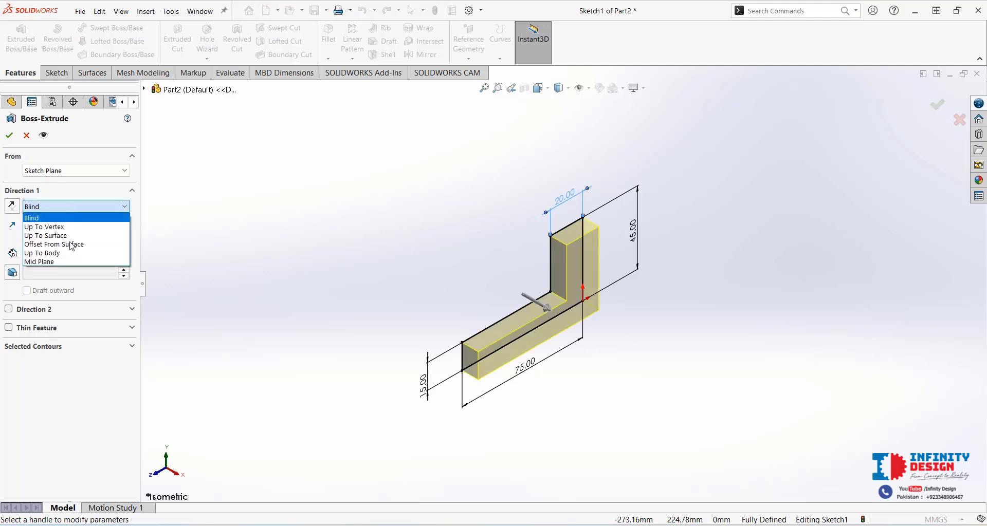
left_click(67, 260)
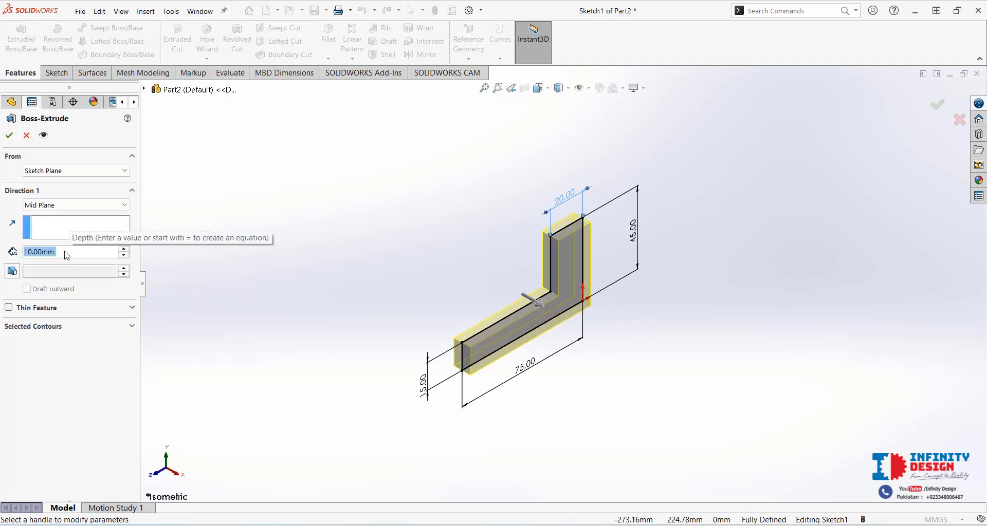
type("40")
key("Return")
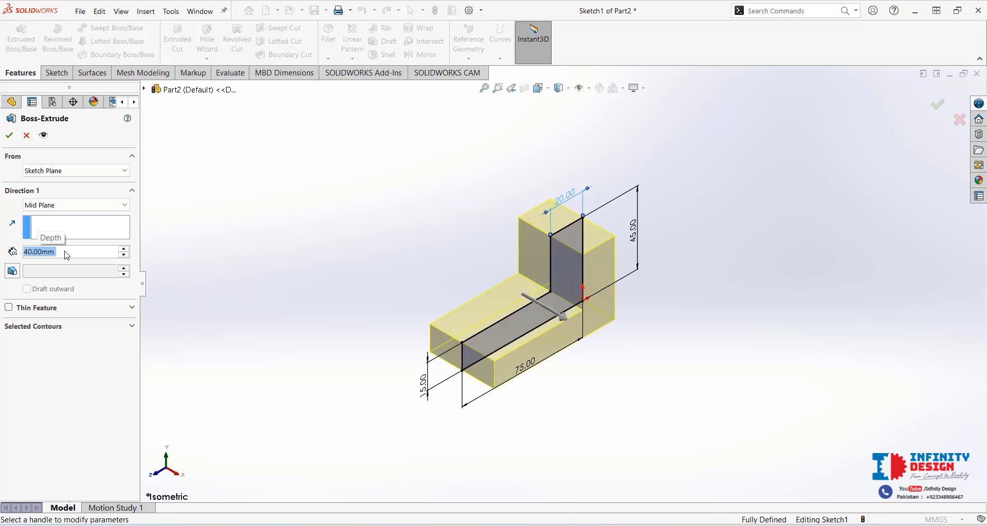
left_click(937, 105)
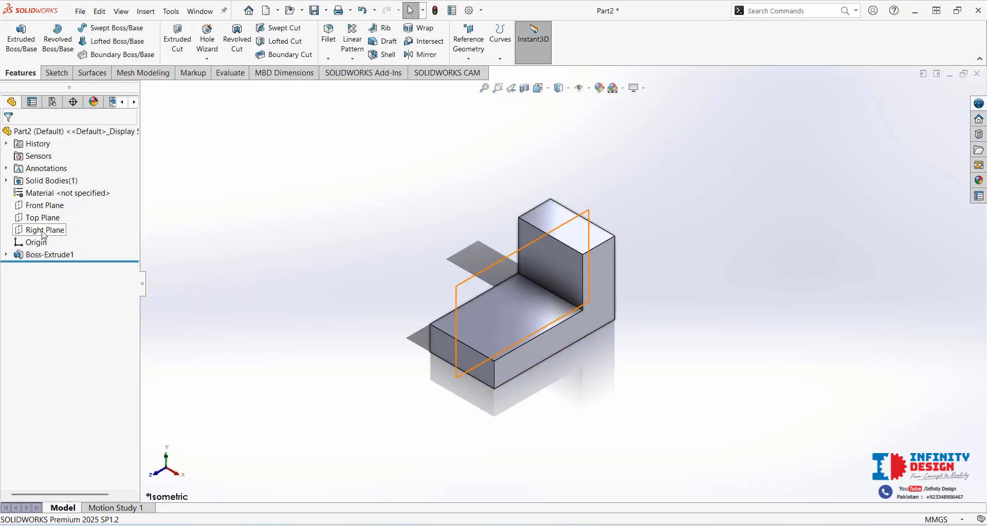
- On the Right Plane, sketch a closed rib profile in the L's inner corner, about 11 mm wide above, 26 mm below, with a sloping outer edge
left_click(44, 230)
left_click(54, 217)
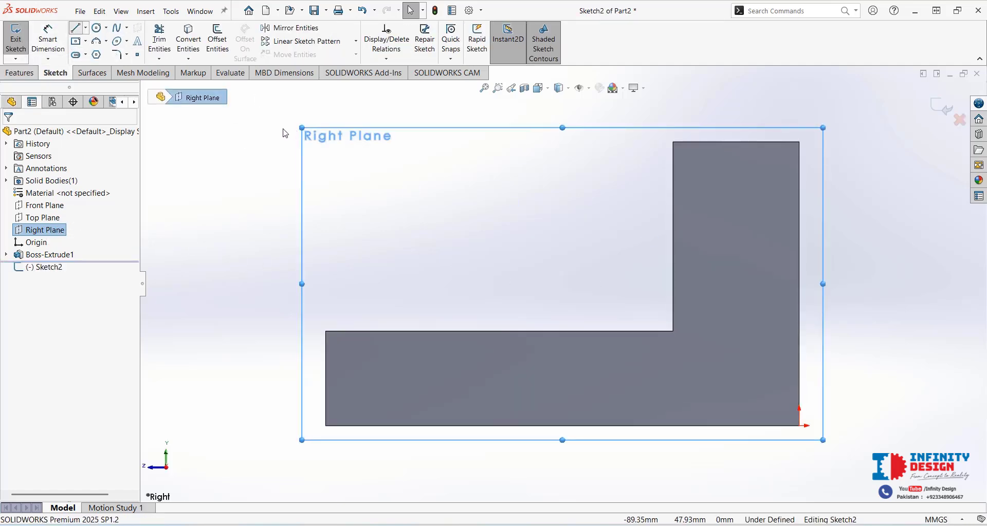
left_click(673, 143)
left_click(604, 142)
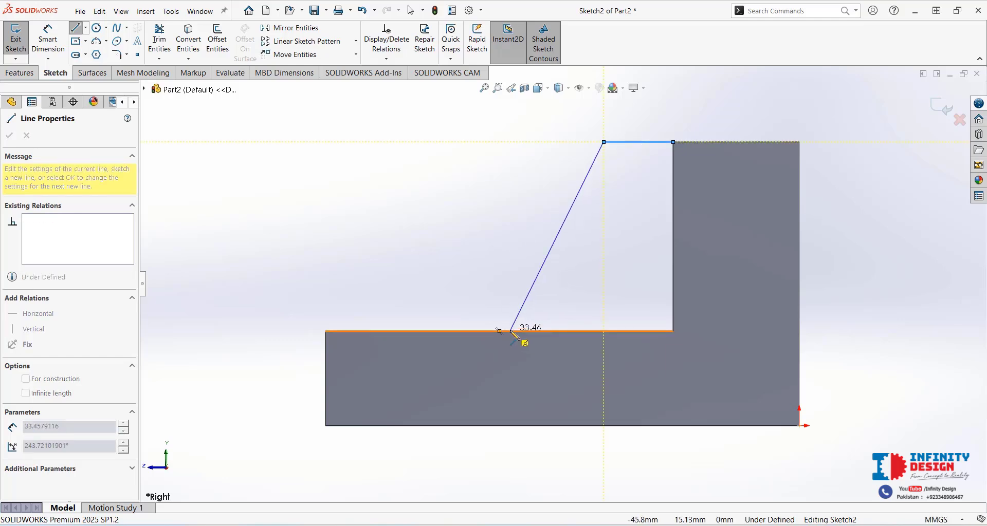
left_click(511, 332)
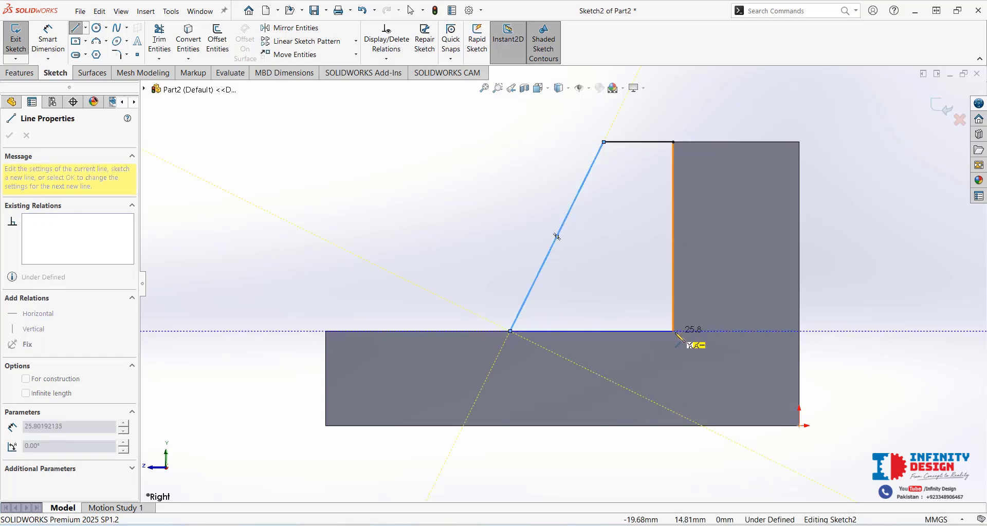
left_click(673, 332)
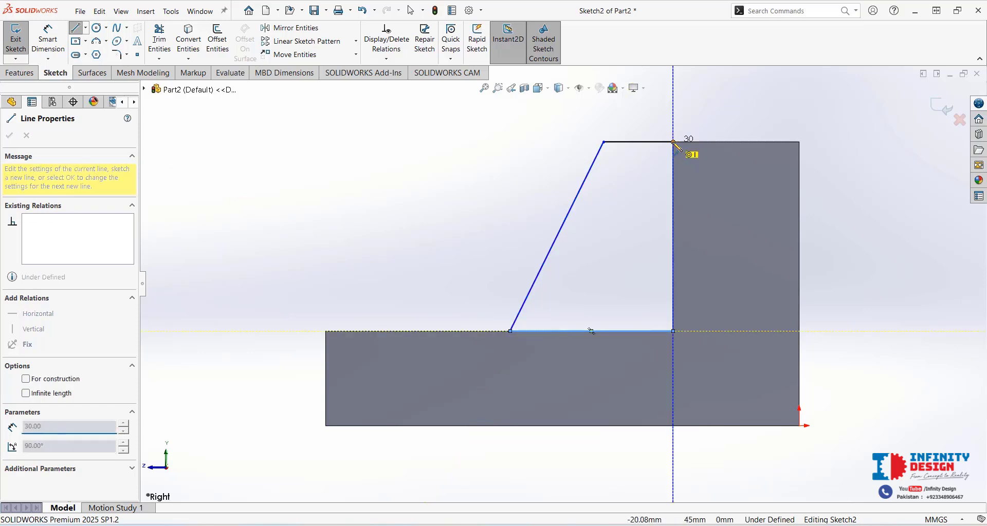
left_click(673, 142)
- Dimension the rib profile's upper outer corner from the upright leg's far upper corner and set the distance to 35 mm
left_click(55, 44)
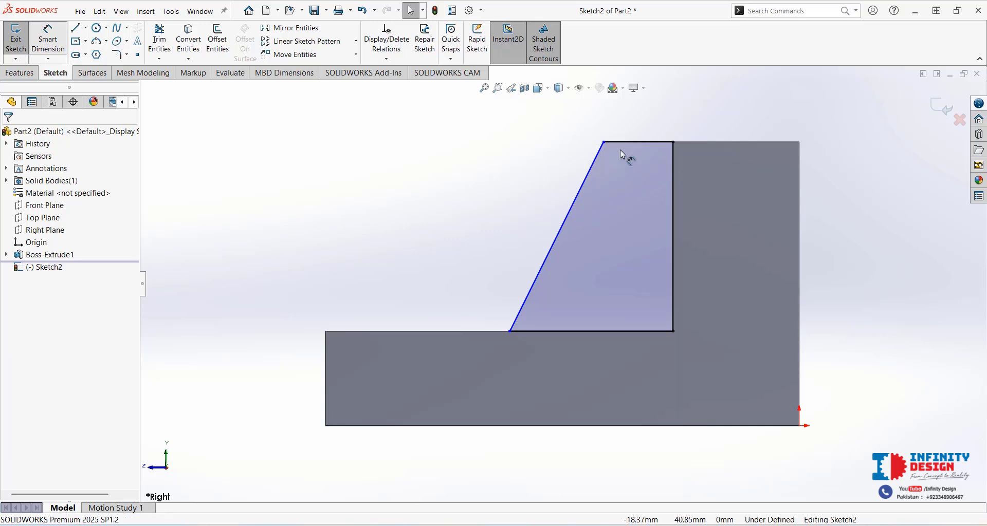
left_click(800, 142)
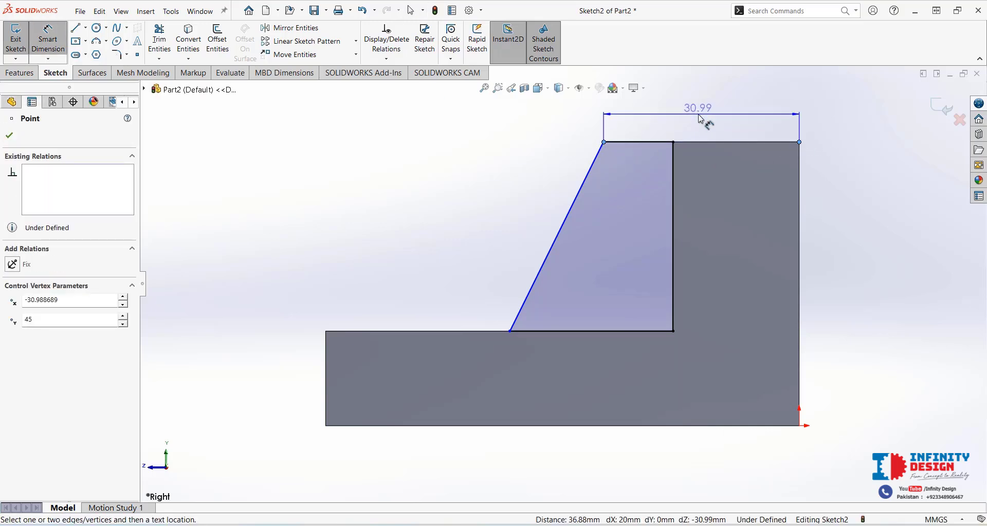
left_click(699, 117)
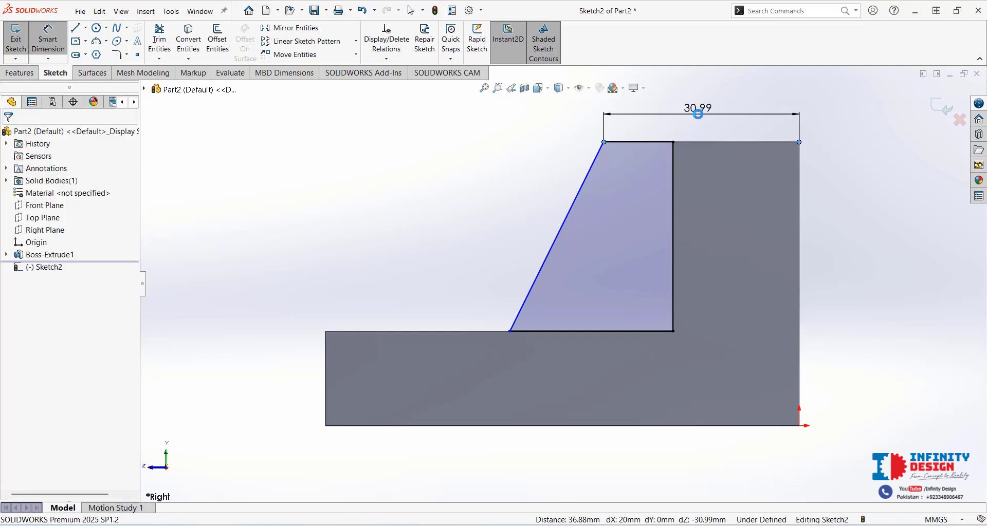
double_click(698, 113)
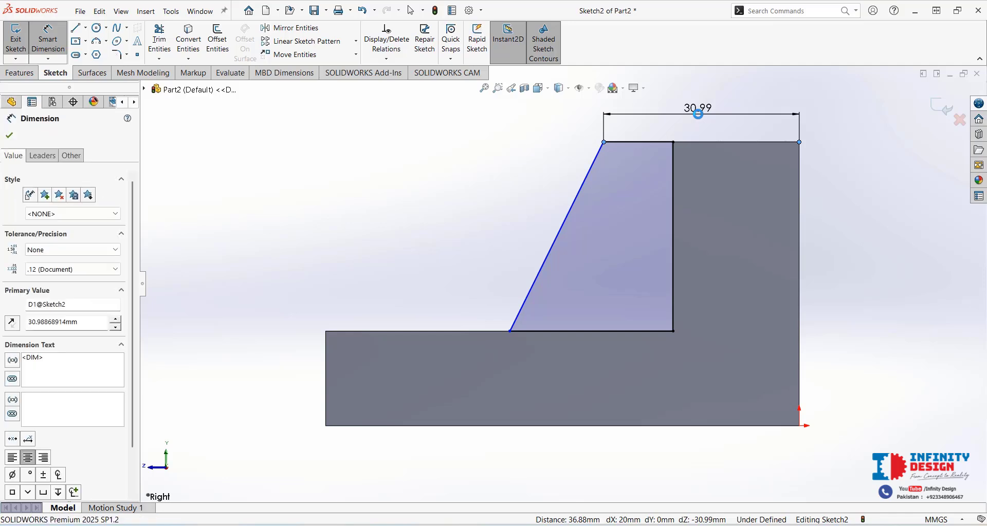
type("30")
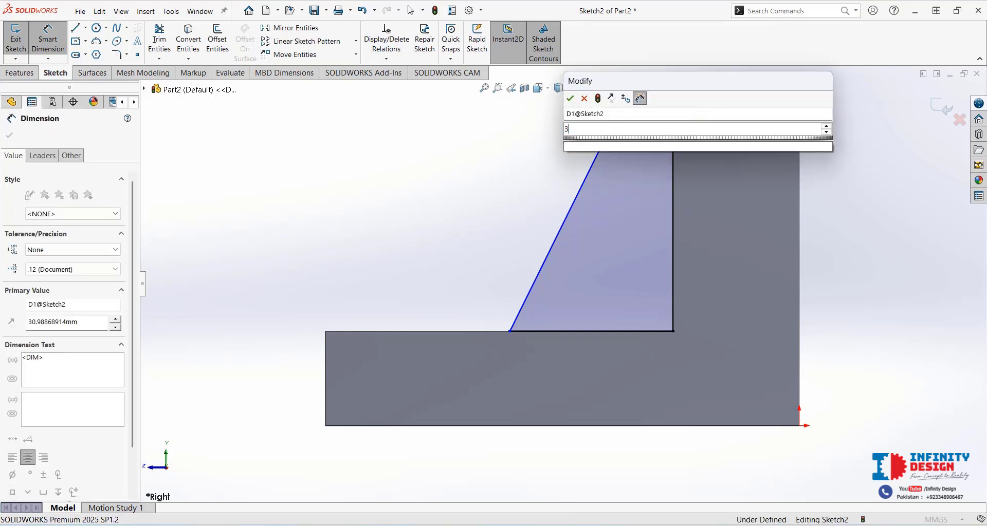
key("Return")
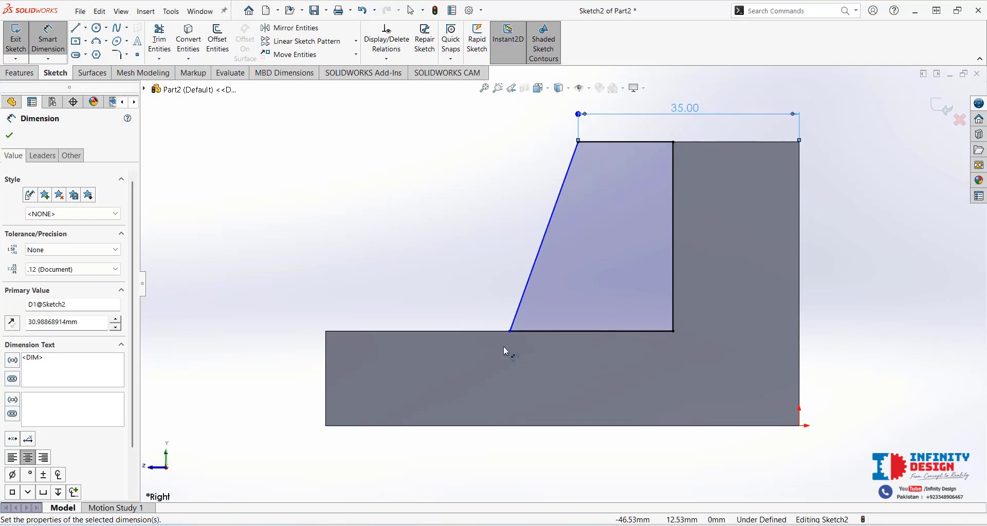
- Dimension the sloping edge's lower endpoint from the base leg's free end and set the distance to 25 mm
left_click(509, 331)
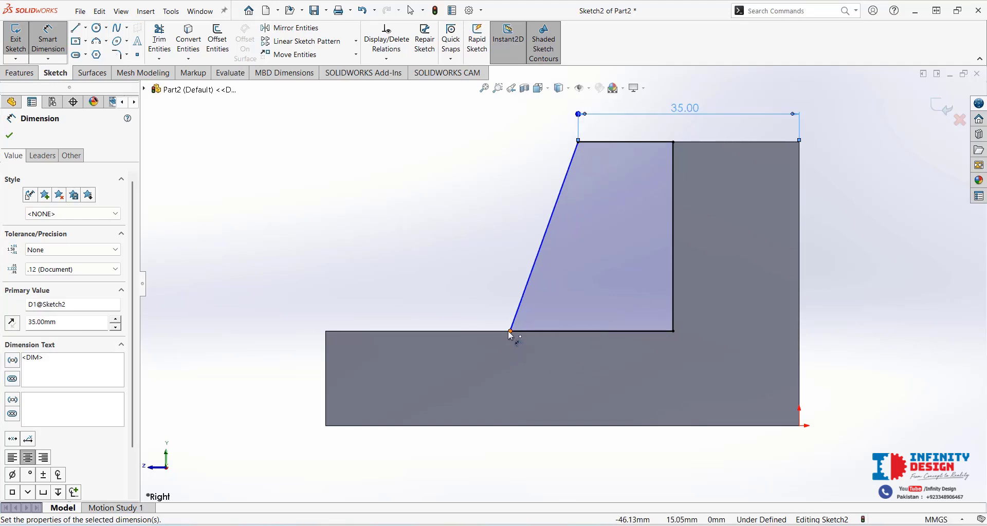
left_click(325, 331)
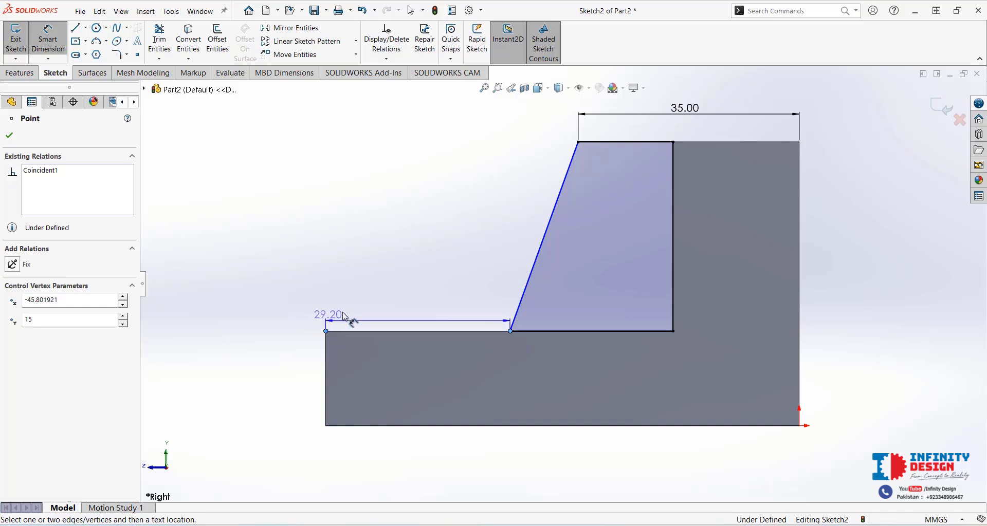
left_click(385, 301)
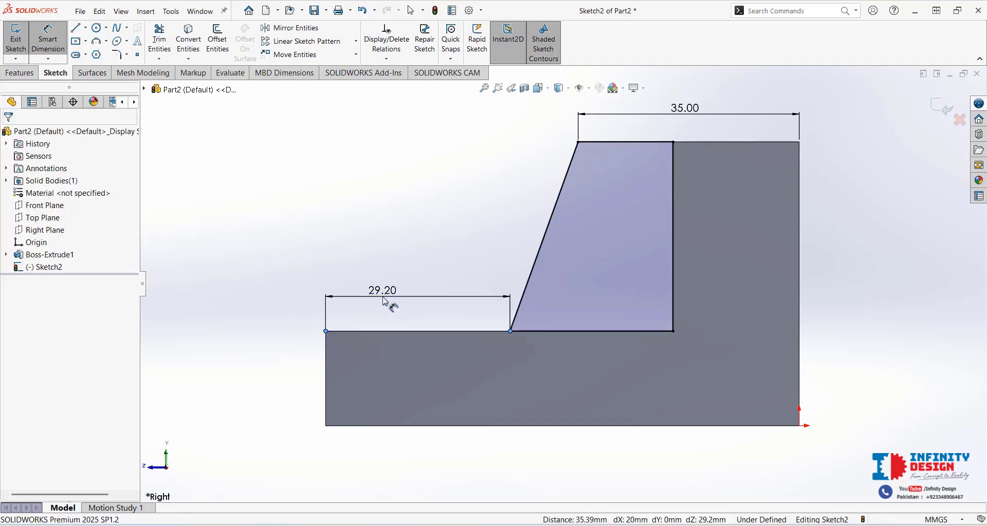
double_click(385, 300)
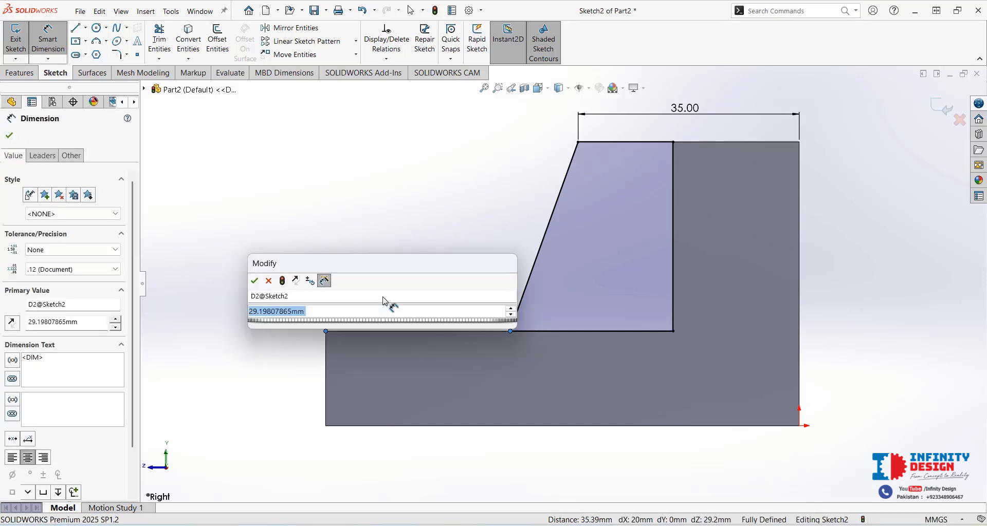
type("30")
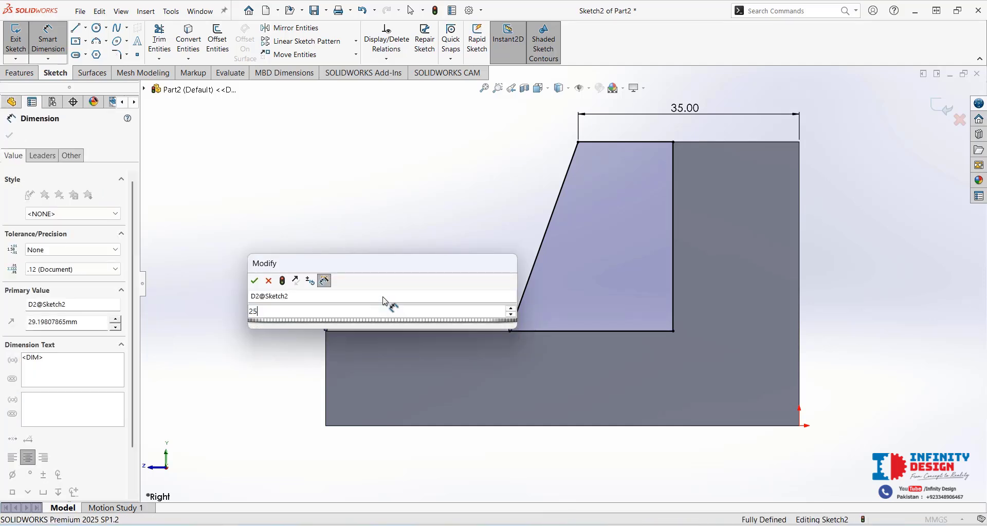
key("Return")
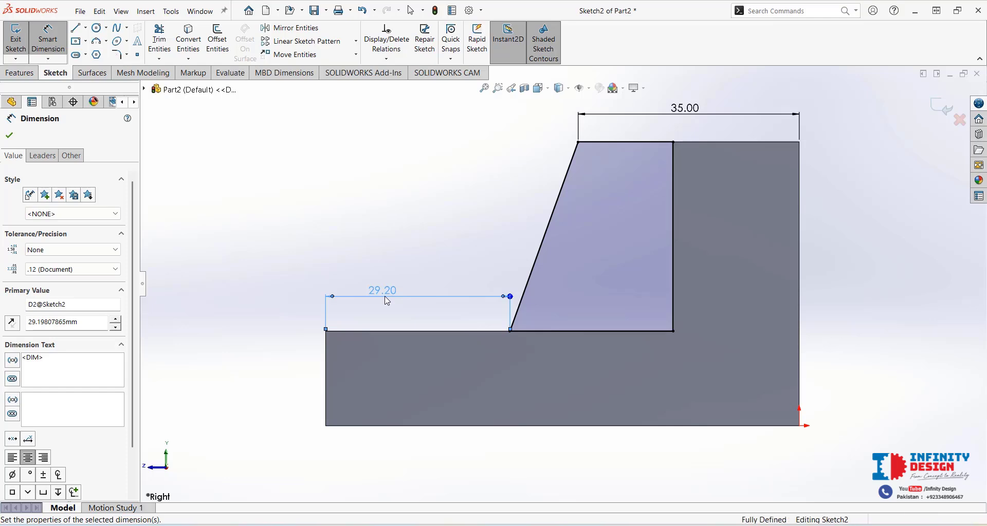
- Extrude the rib profile 20 mm about the mid plane, merged with the L-shaped body
left_click(540, 88)
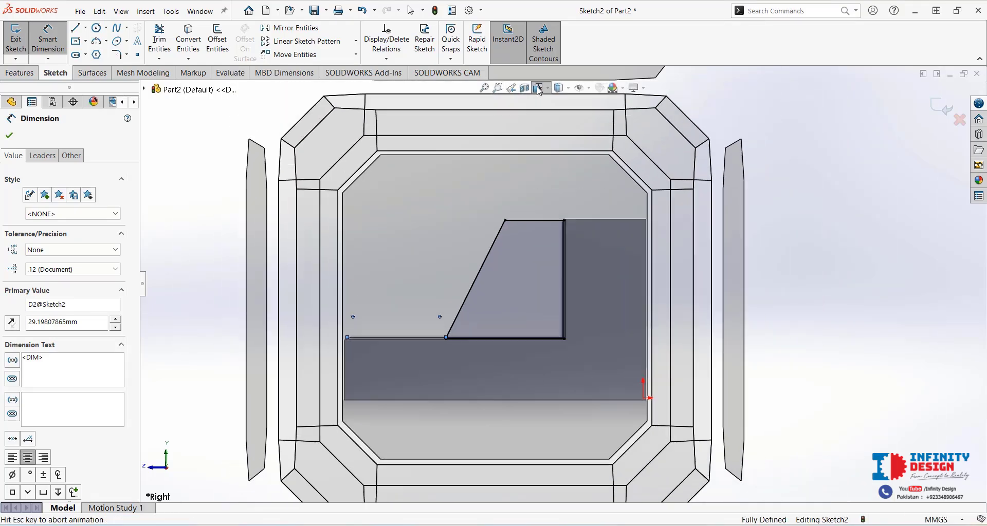
left_click(596, 118)
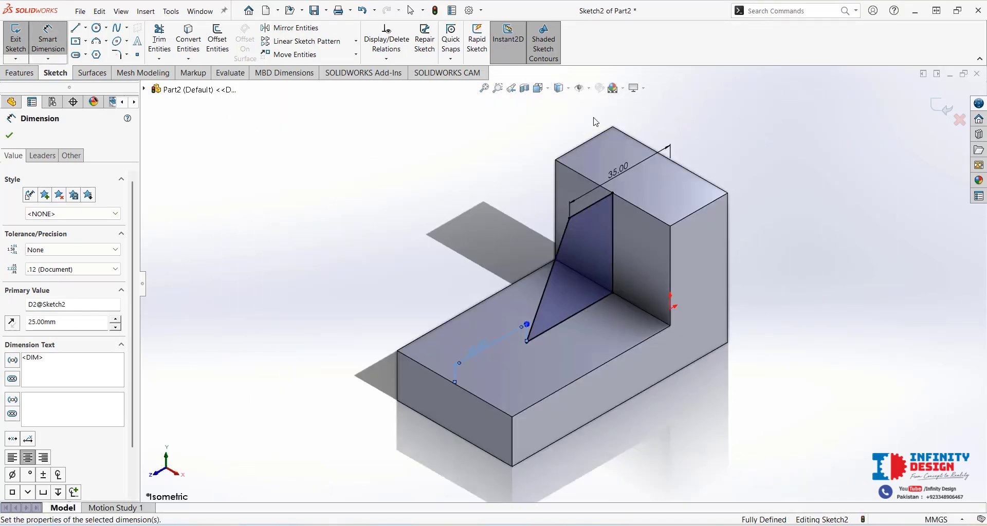
left_click(20, 73)
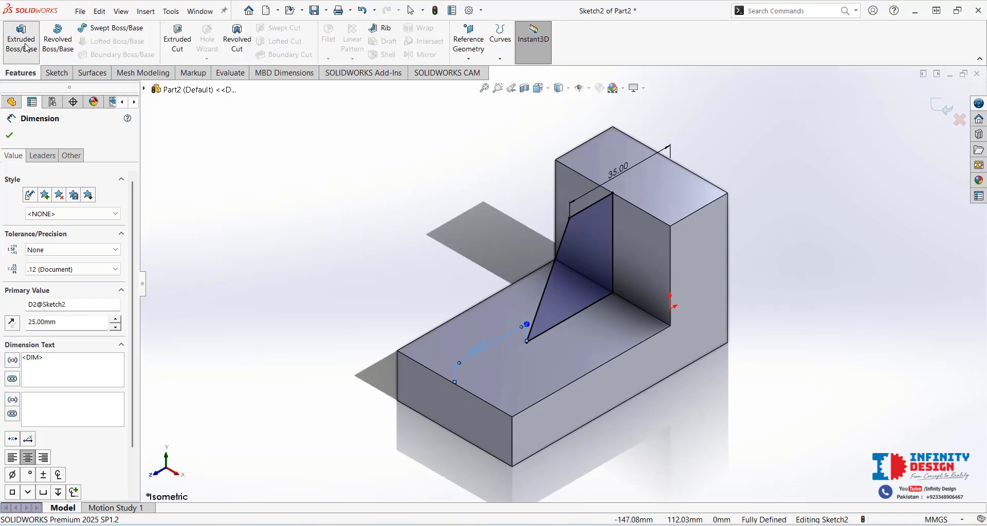
left_click(25, 42)
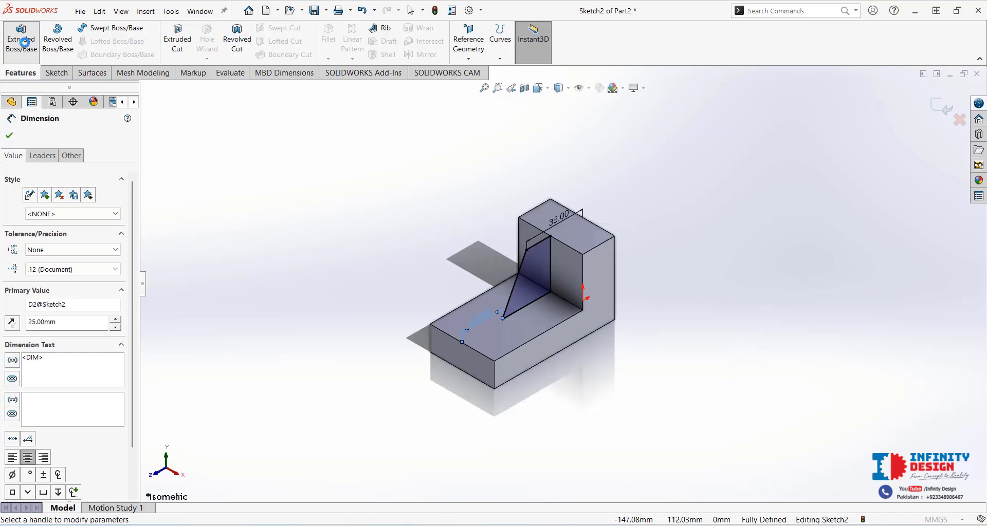
left_click(68, 208)
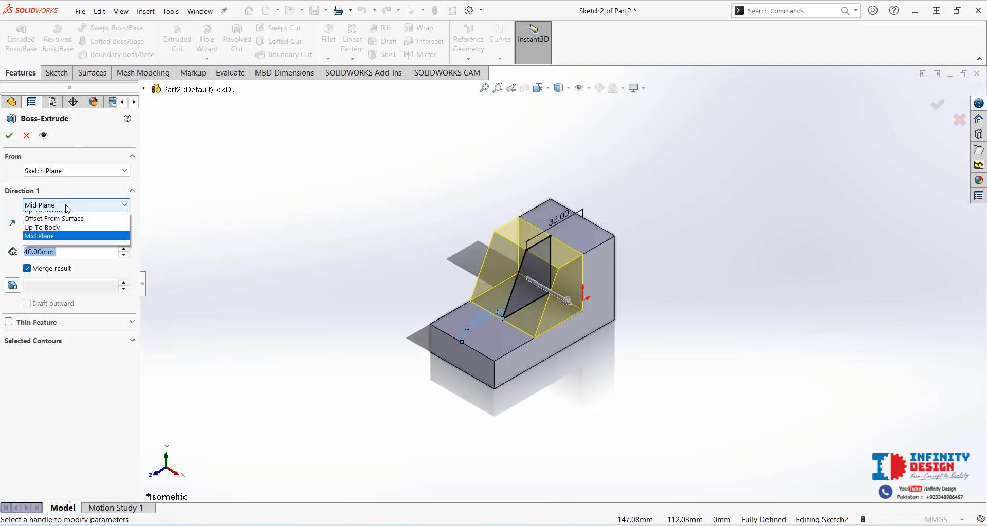
left_click(60, 232)
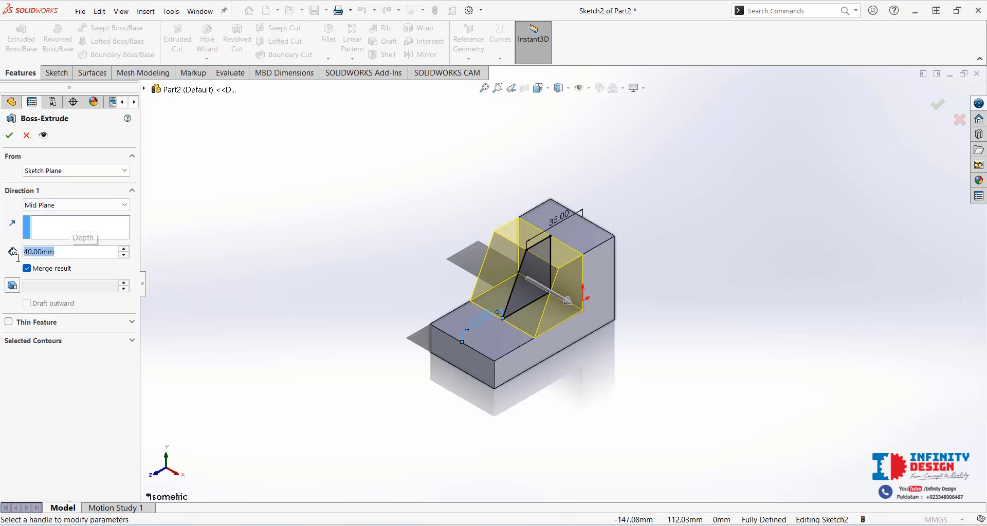
type("20")
key("Return")
left_click(8, 136)
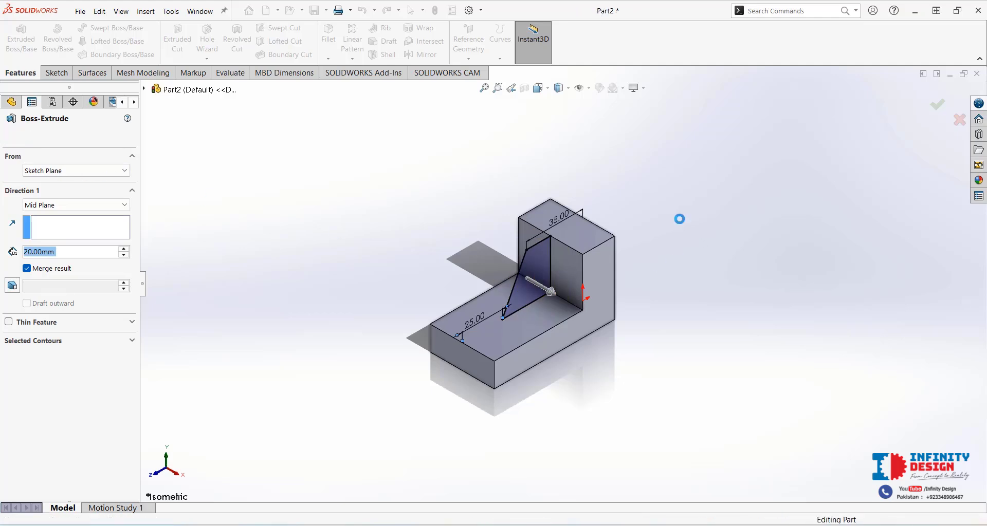
left_click(681, 248)
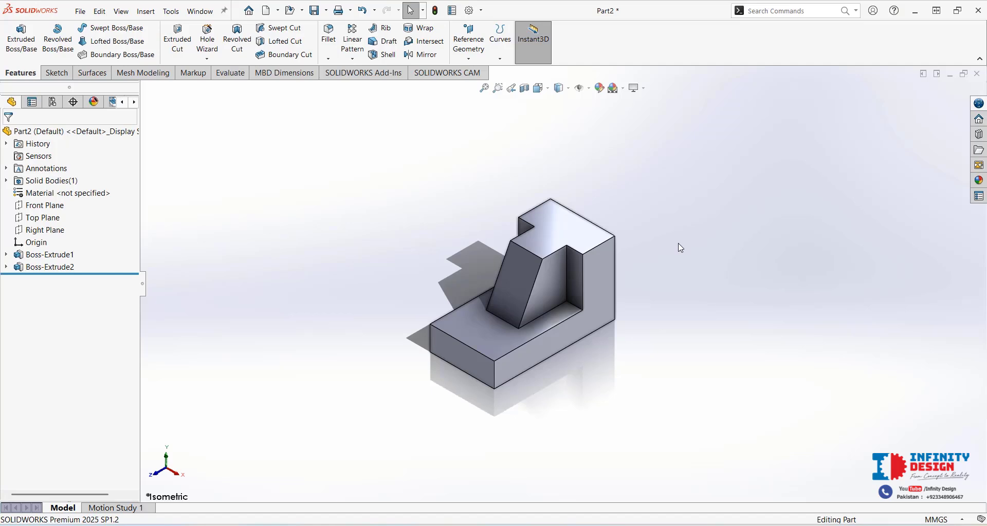
- Create a Part6 folder inside TUTORIALS and save the part there under the file name Part6
key("ctrl+s")
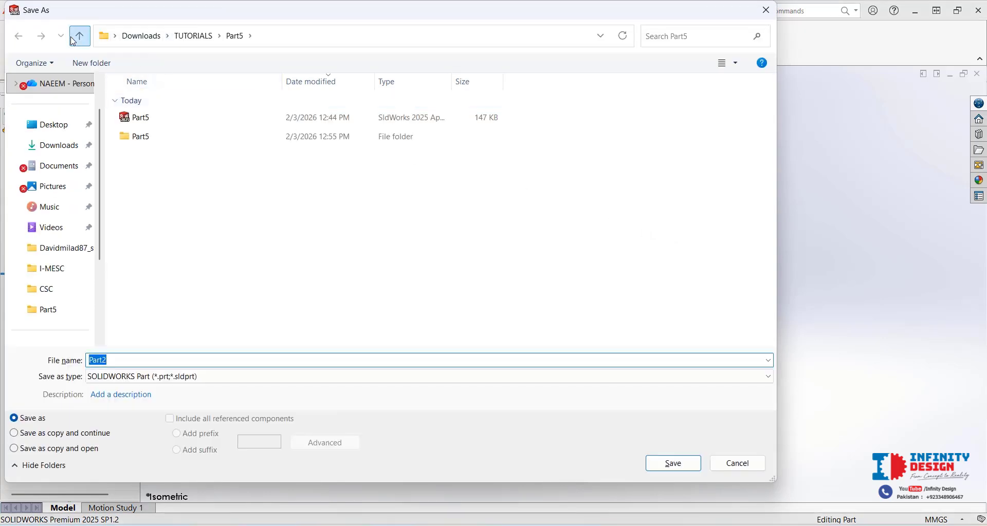
left_click(74, 40)
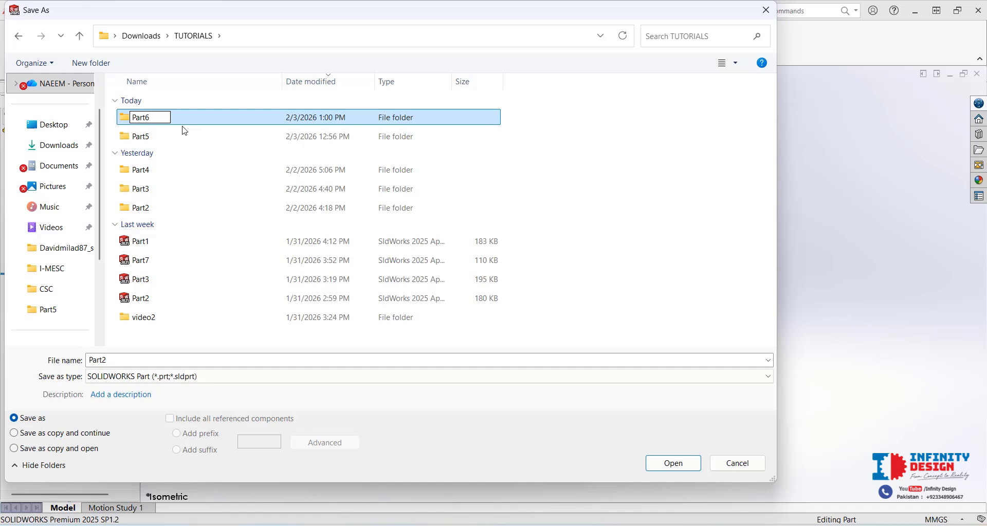
key("Return")
key("Return")
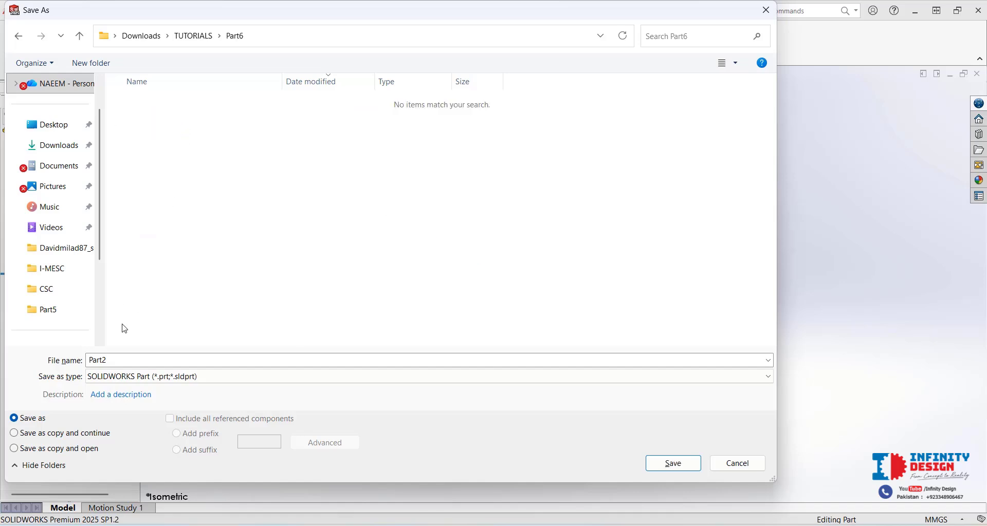
left_click(145, 360)
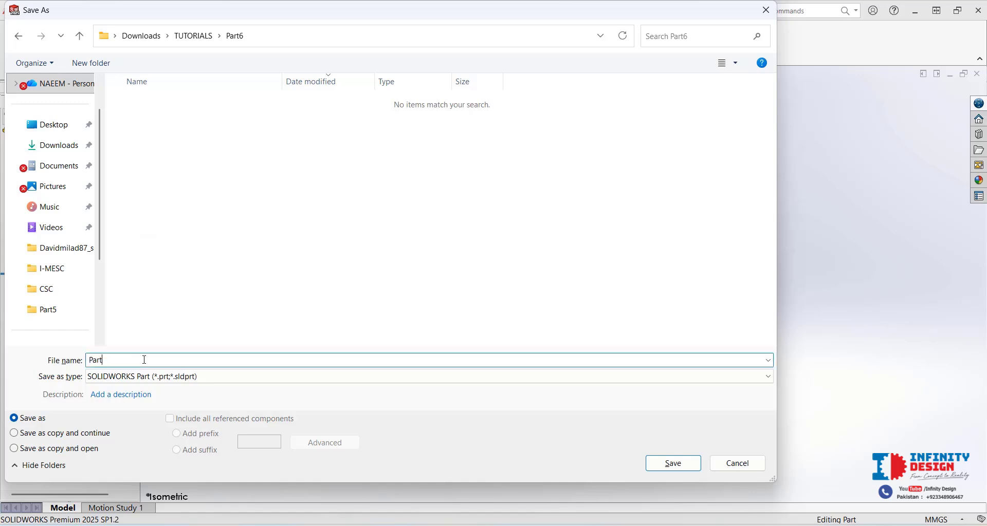
type("Part6")
key("Return")
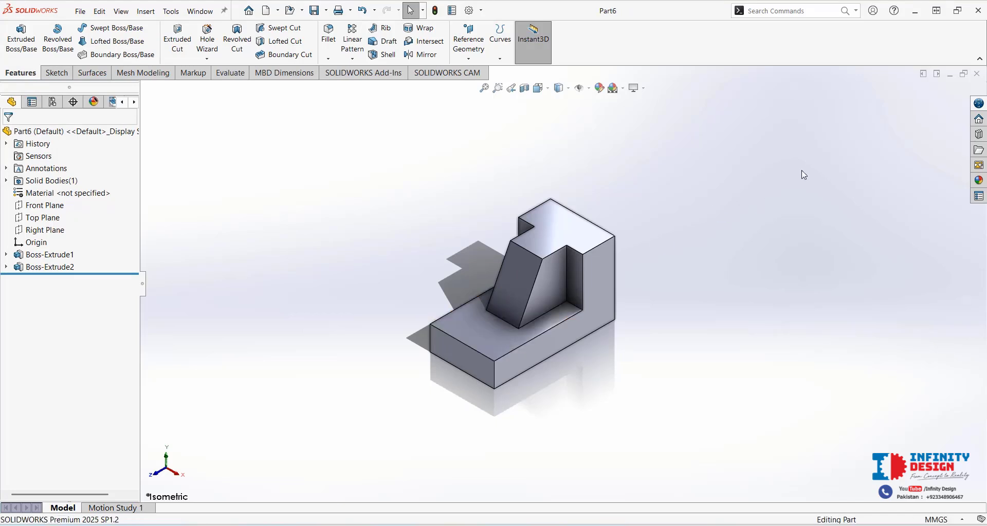
- Create a drawing from the part on a standard A3 (ISO) sheet with the sheet format displayed
left_click(80, 11)
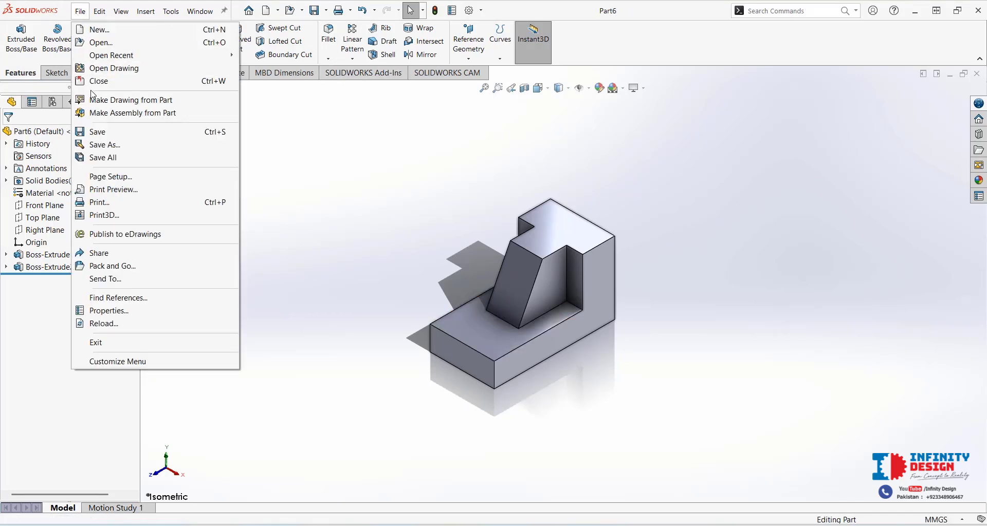
left_click(103, 103)
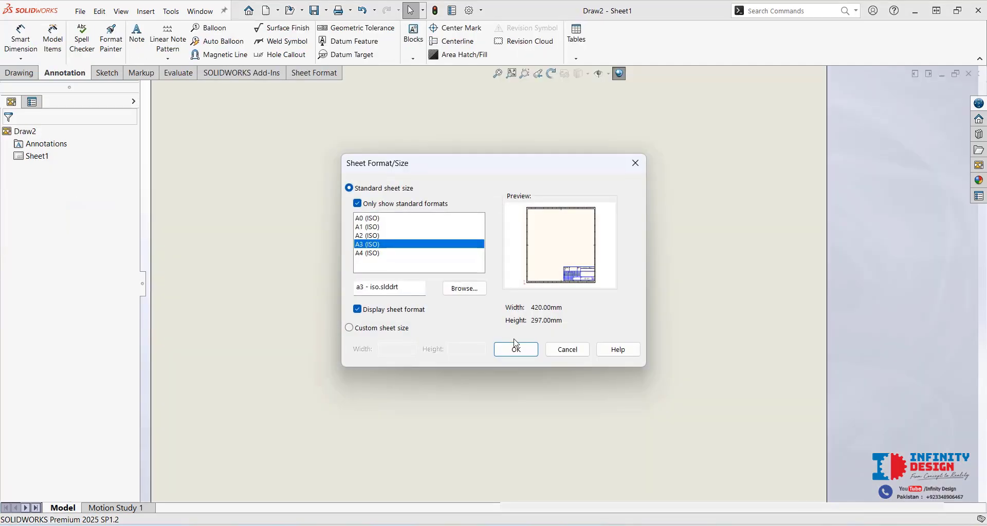
left_click(516, 349)
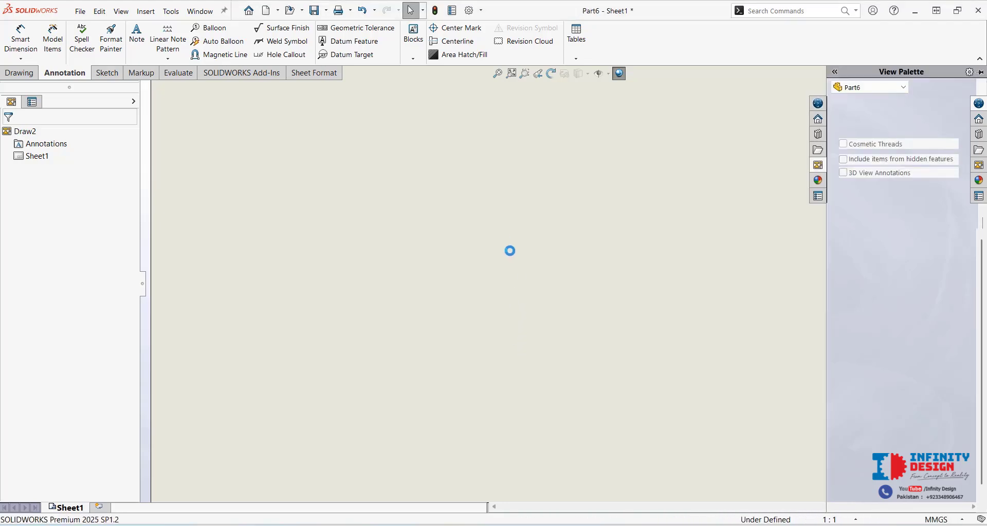
left_click(512, 74)
- Place the Right view in the sheet's upper left area, with one projected view below it and one to its right
left_click(979, 167)
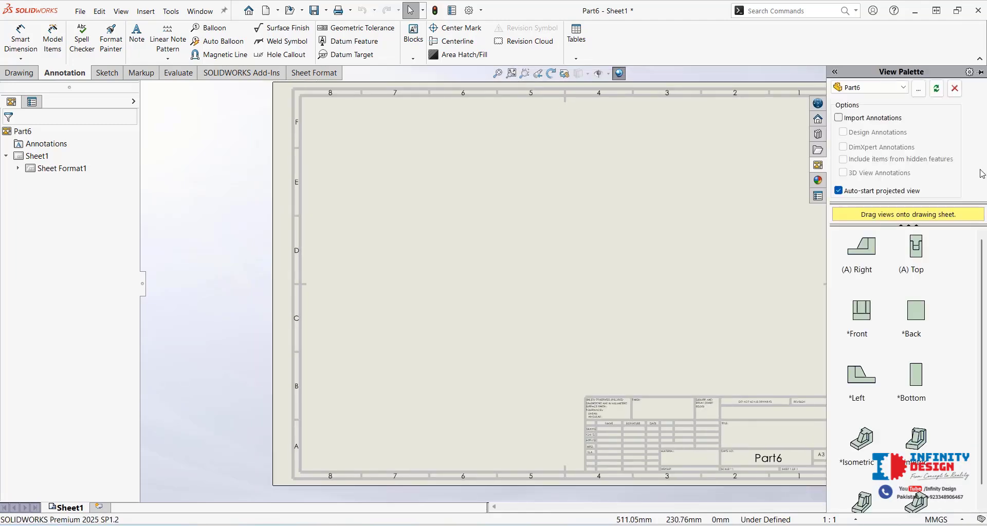
left_click_drag(867, 251, 432, 178)
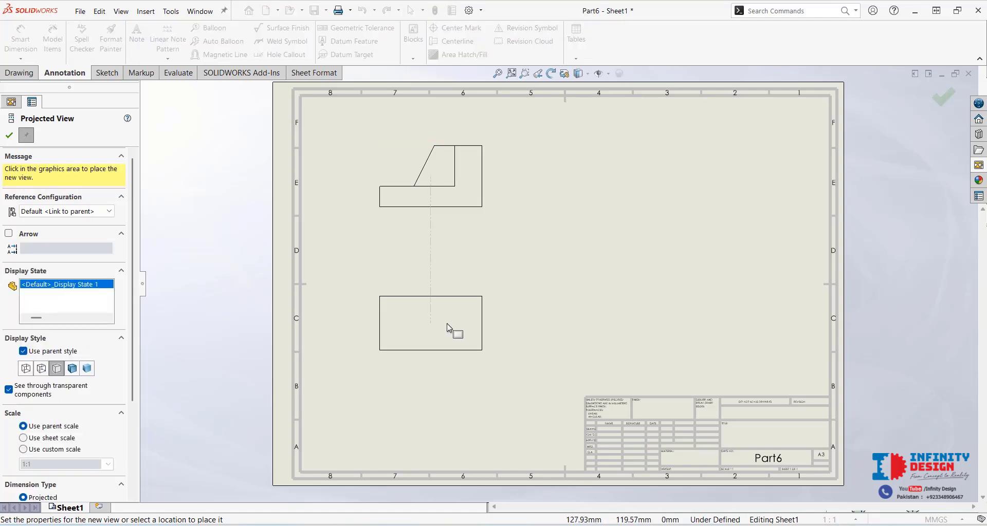
left_click(440, 191)
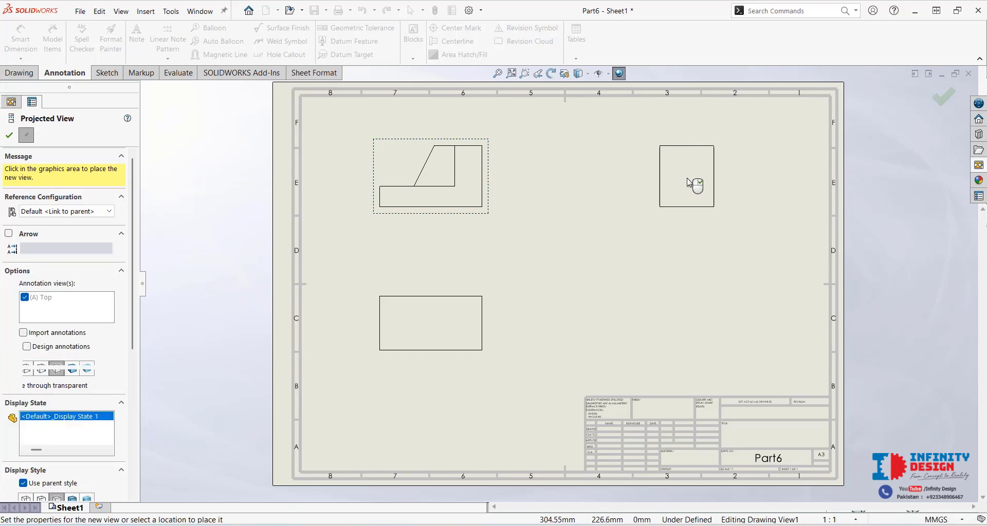
left_click(9, 135)
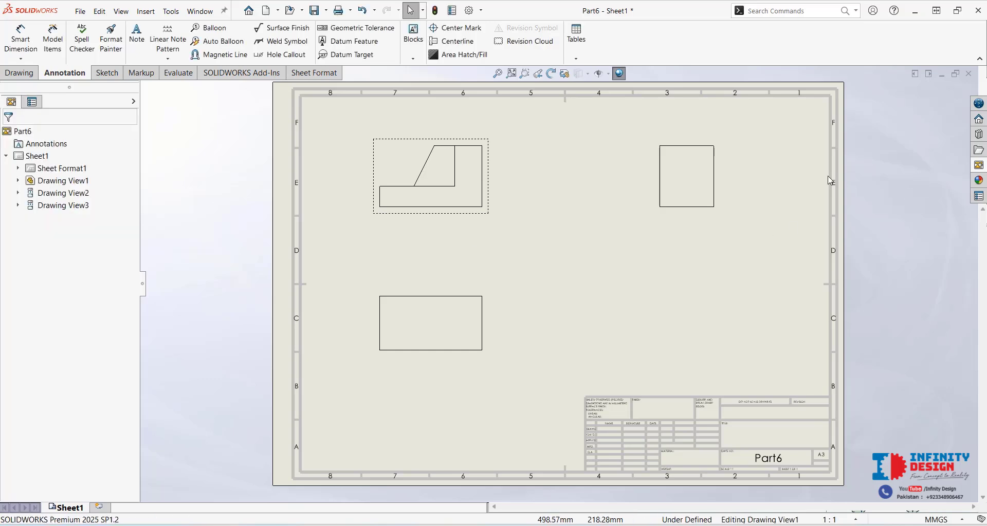
- Place an isometric view in the sheet's lower right area, above the title block, and display it shaded with edges
left_click(978, 164)
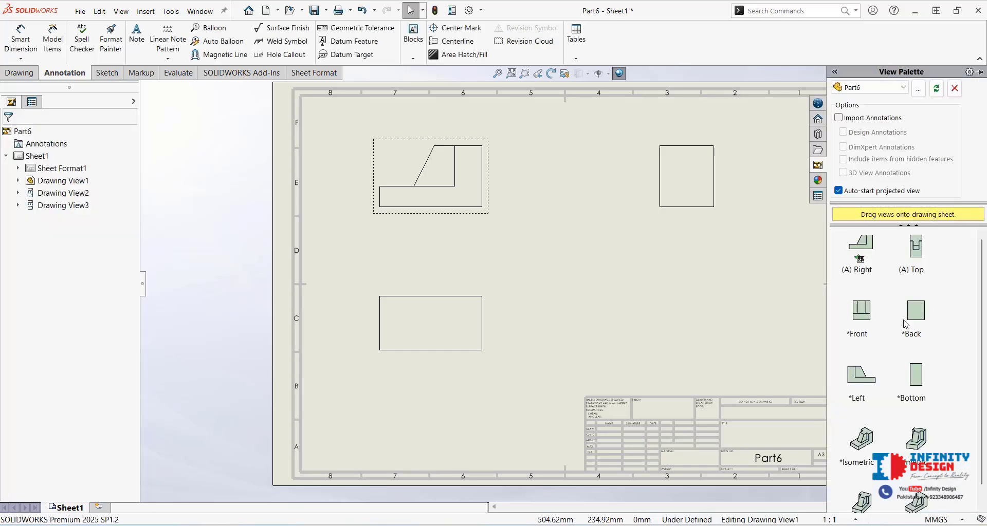
mouse_move(872, 422)
left_mouse_down()
mouse_move(735, 369)
mouse_move(700, 325)
left_mouse_up()
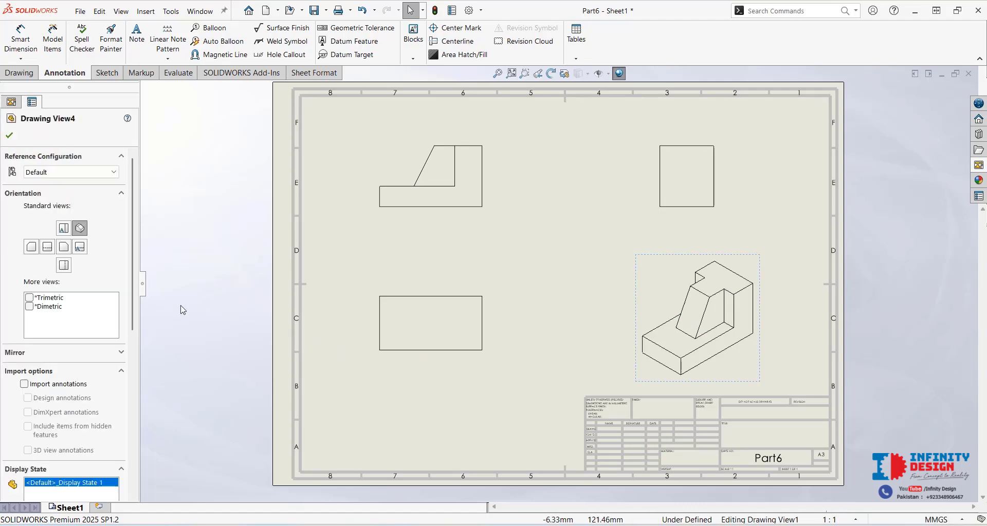
scroll(132, 319, "down", 5)
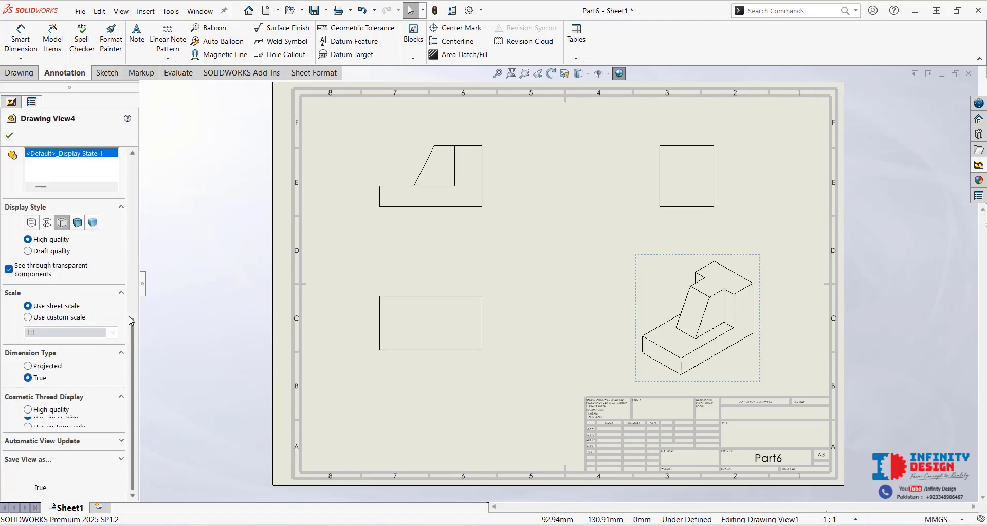
left_click(77, 226)
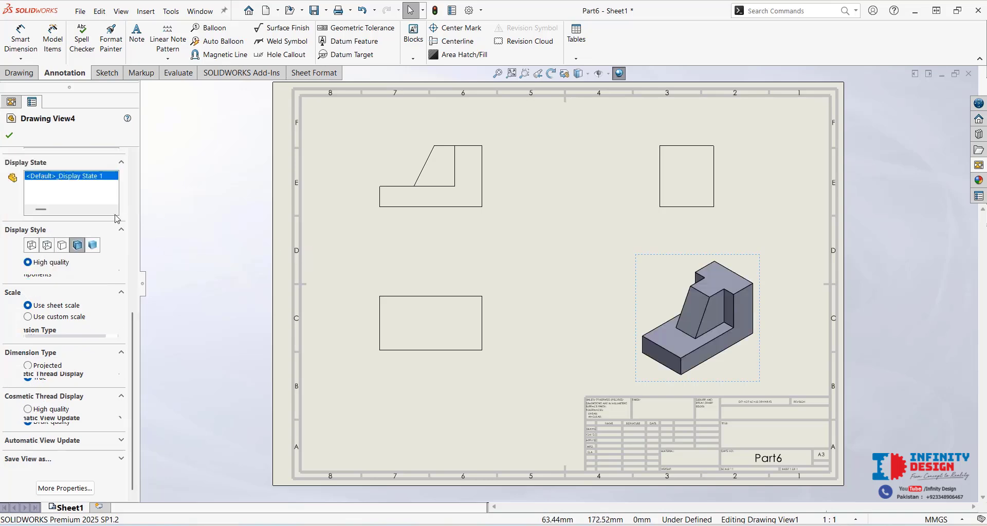
- Try to insert the entire model's dimensions into the isometric view only
left_click(52, 47)
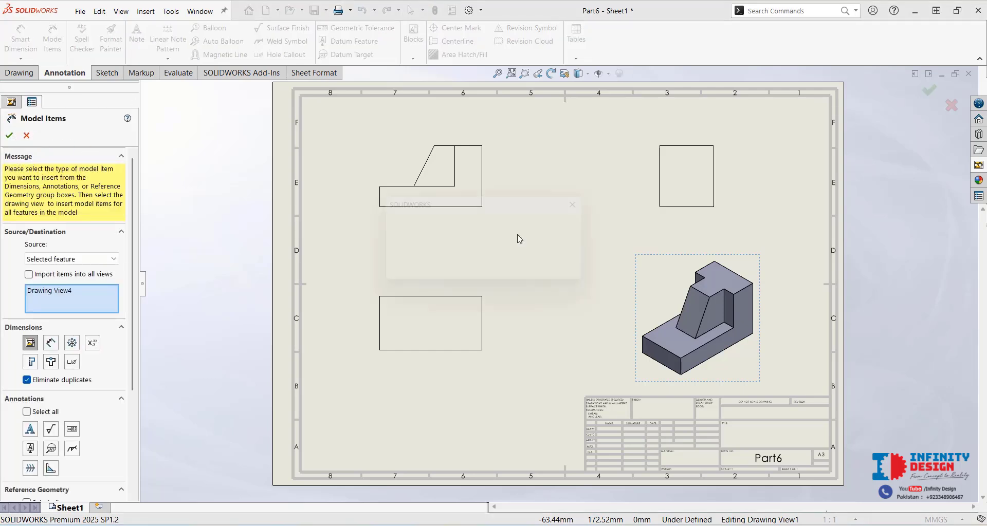
left_click(522, 276)
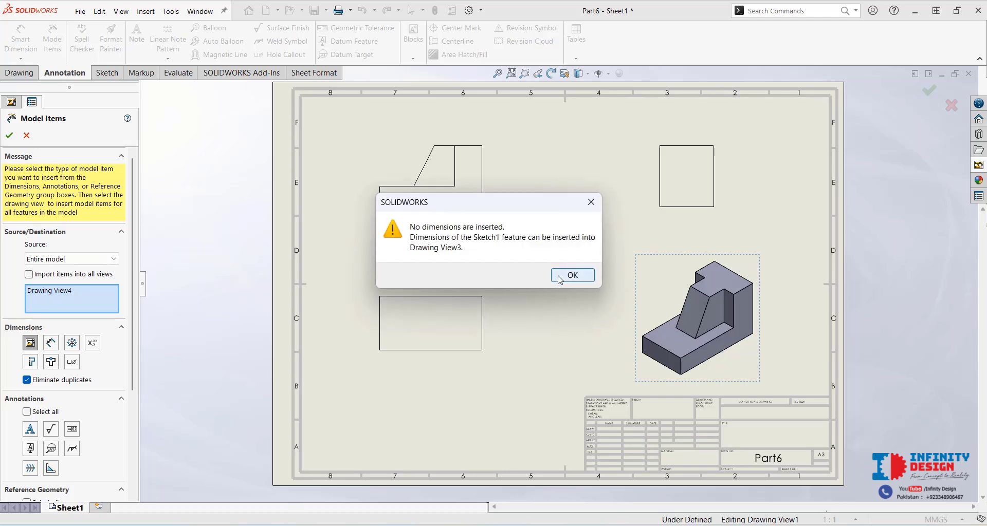
left_click(566, 273)
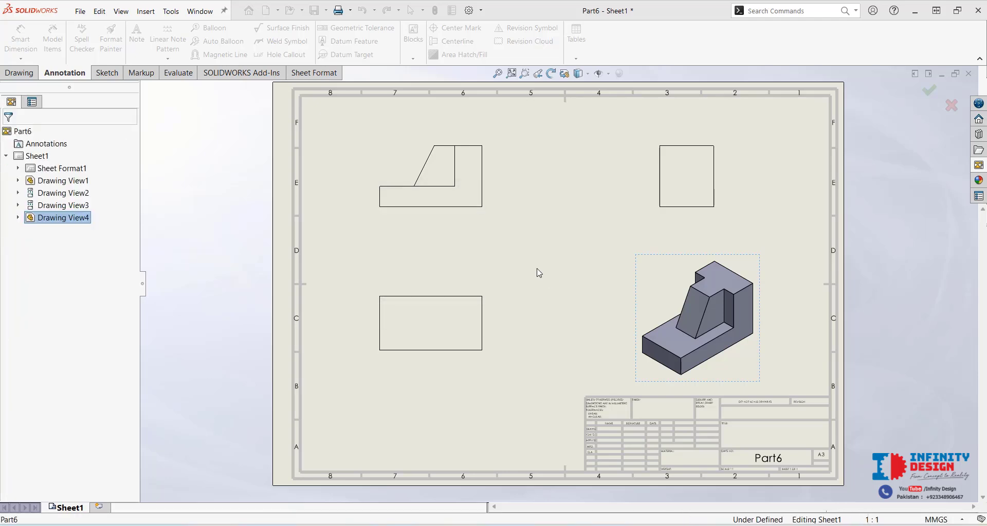
- Insert the marked dimensions of the entire model into all drawing views as model items, with duplicates eliminated
left_click(53, 37)
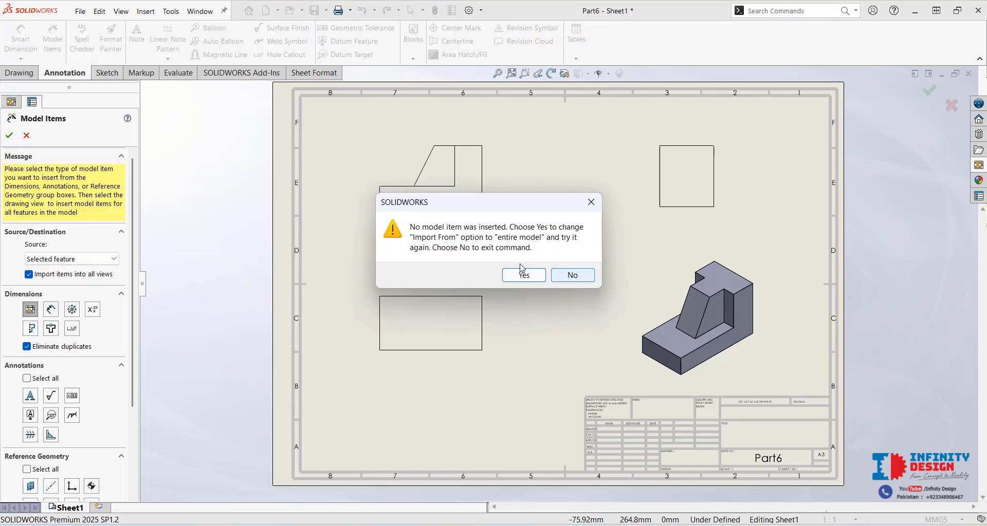
left_click(524, 276)
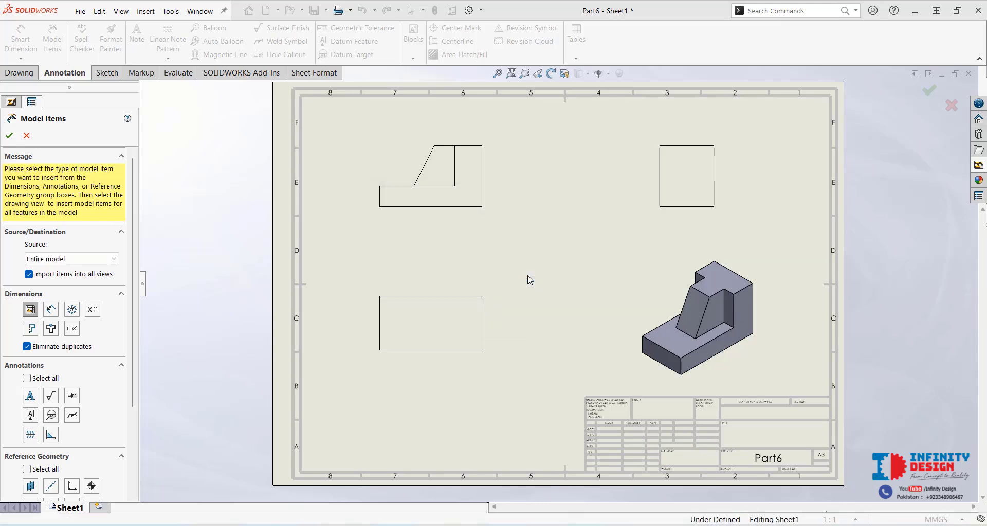
scroll(516, 267, "down", 1)
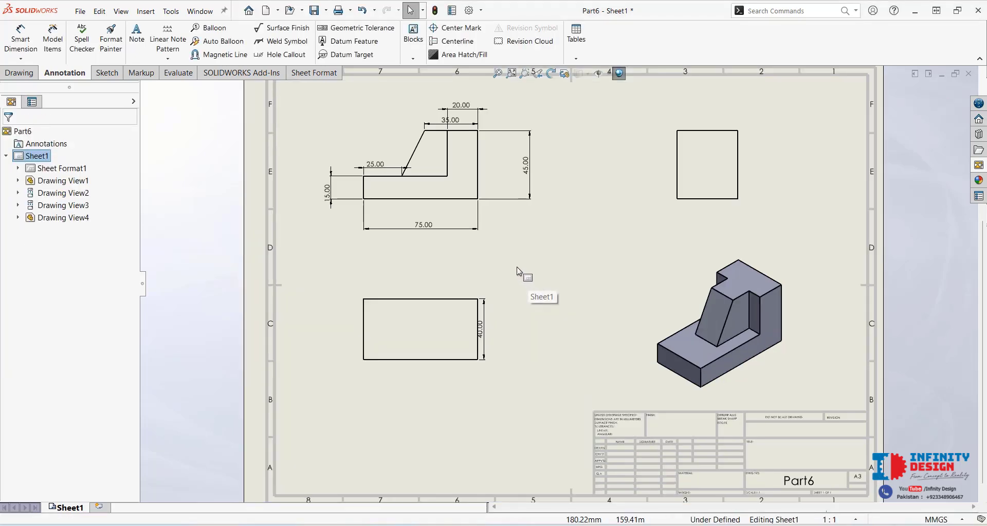
- Move the 25 mm and 35 mm dimensions higher on the L-shaped view and the 40 mm dimension farther outside the lower view
scroll(516, 266, "down", 1)
left_click_drag(363, 156, 369, 142)
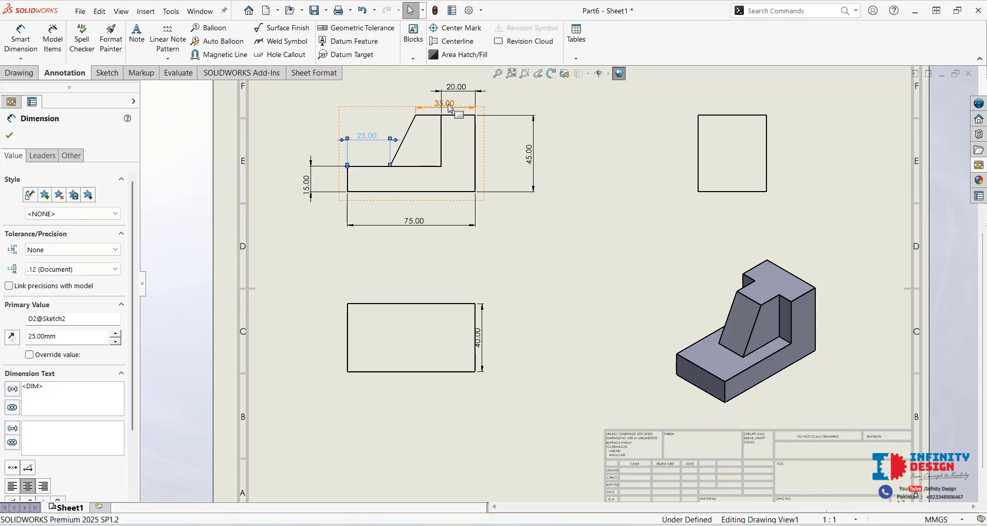
key("f")
scroll(450, 118, "down", 2)
mouse_move(488, 171)
left_mouse_down()
mouse_move(498, 166)
mouse_move(488, 153)
left_mouse_up()
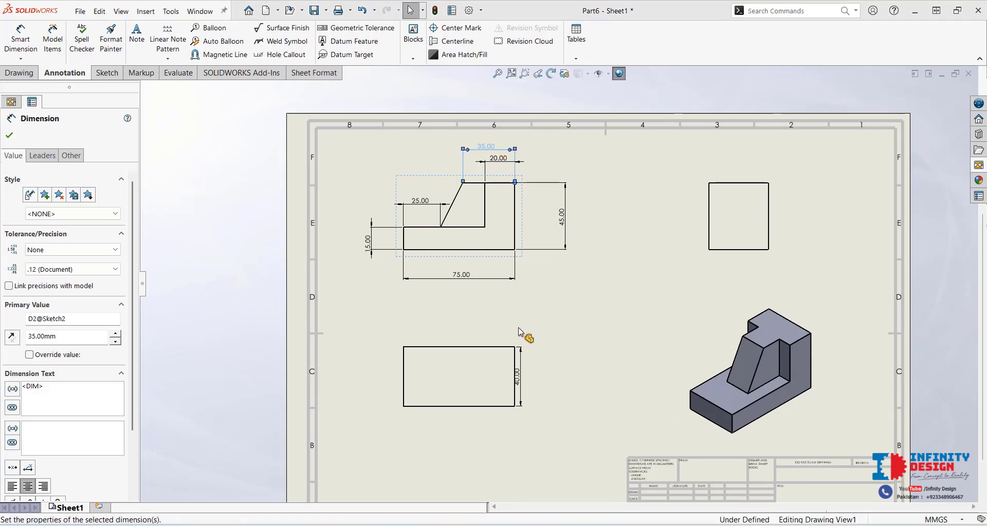
left_click_drag(529, 379, 541, 379)
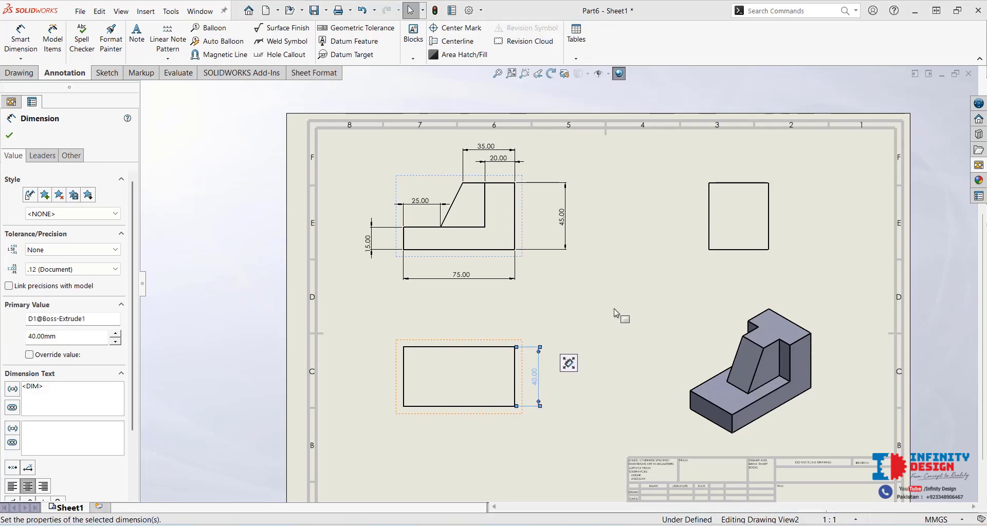
key("Escape")
- Save the drawing as Part6 in the Part6 folder
left_click(512, 73)
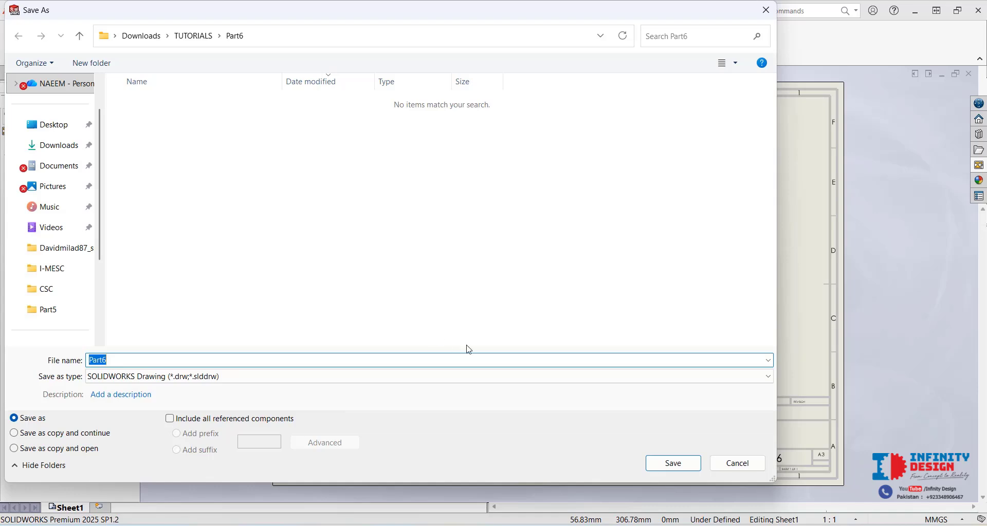
left_click(683, 465)
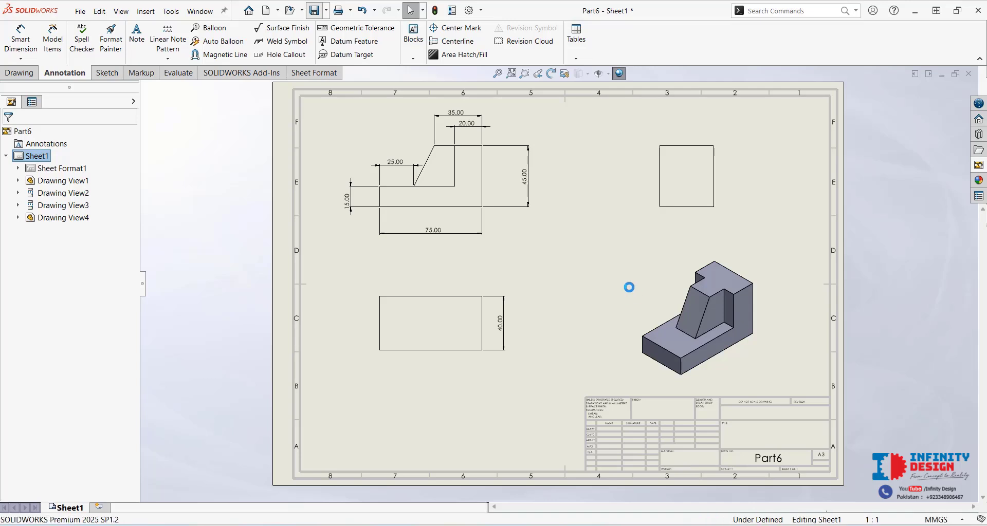
- Set the paper size of Microsoft Print to PDF to A3 for printing the drawing
left_click(339, 11)
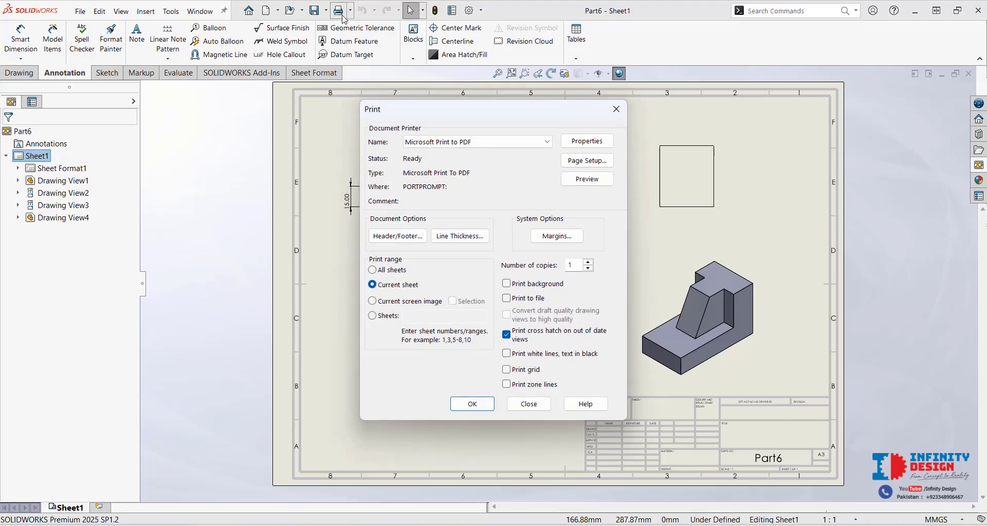
left_click(567, 143)
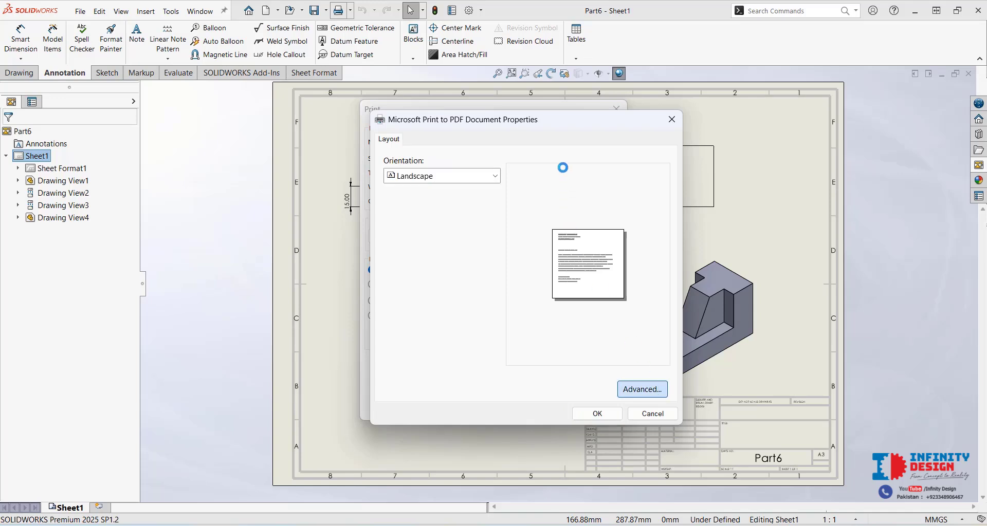
left_click(561, 163)
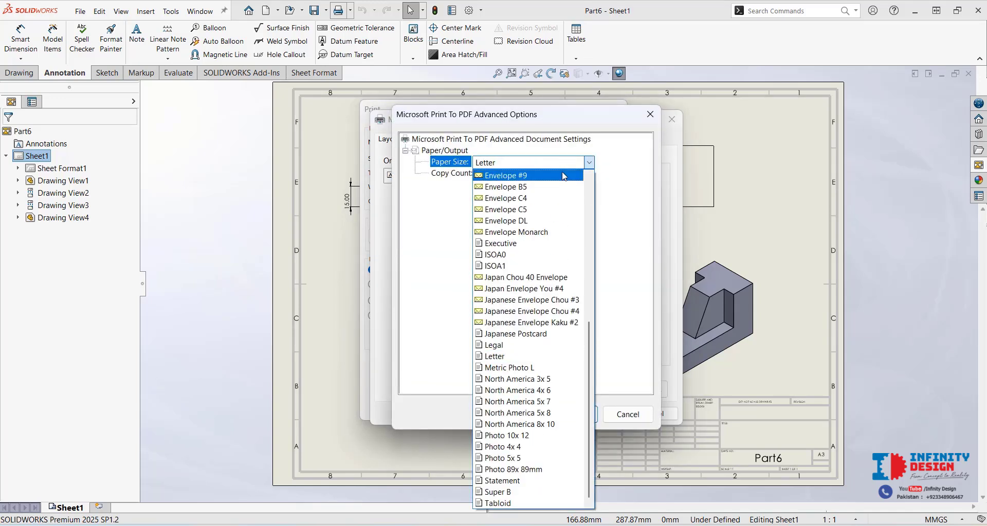
scroll(563, 177, "up", 10)
left_click(560, 175)
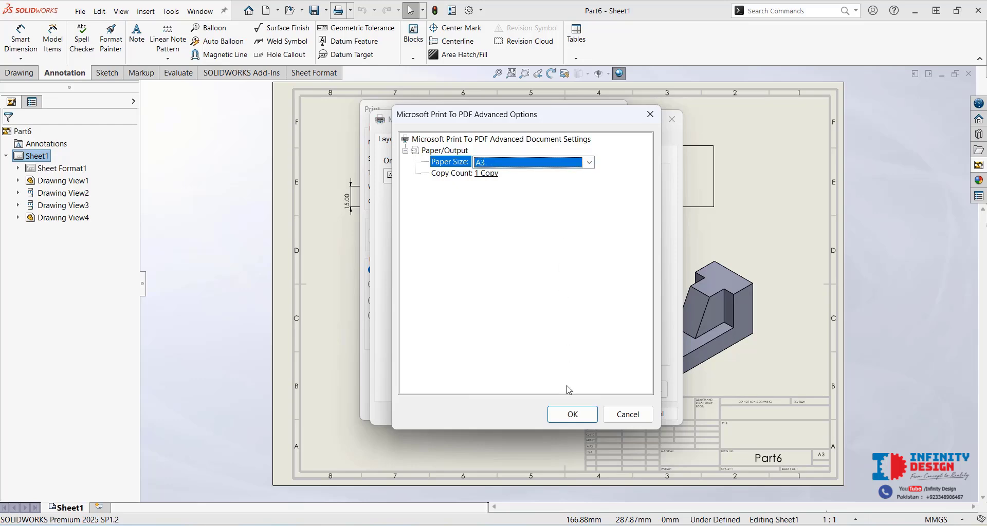
left_click(583, 418)
left_click(591, 412)
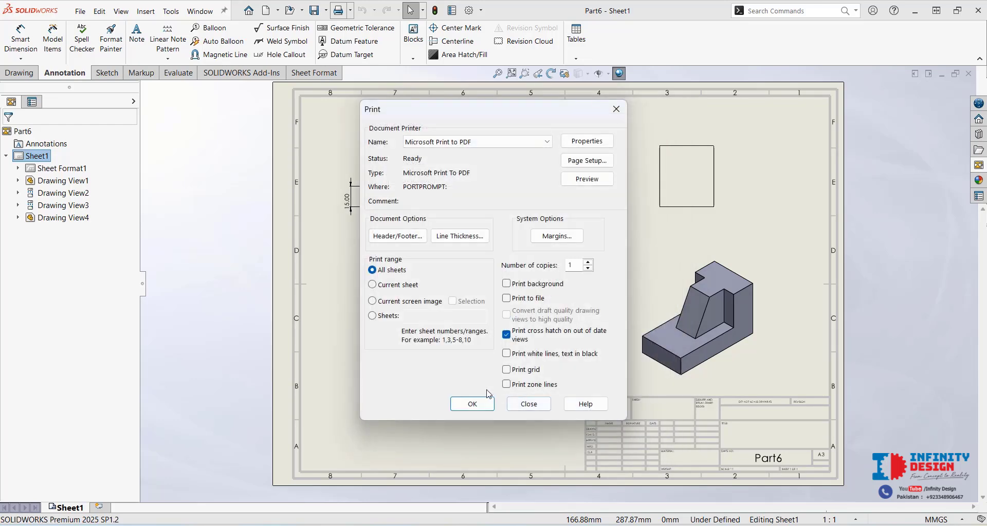
- Print all sheets of the drawing to a PDF named Part6 in the Part6 folder under Downloads > TUTORIALS
left_click(472, 403)
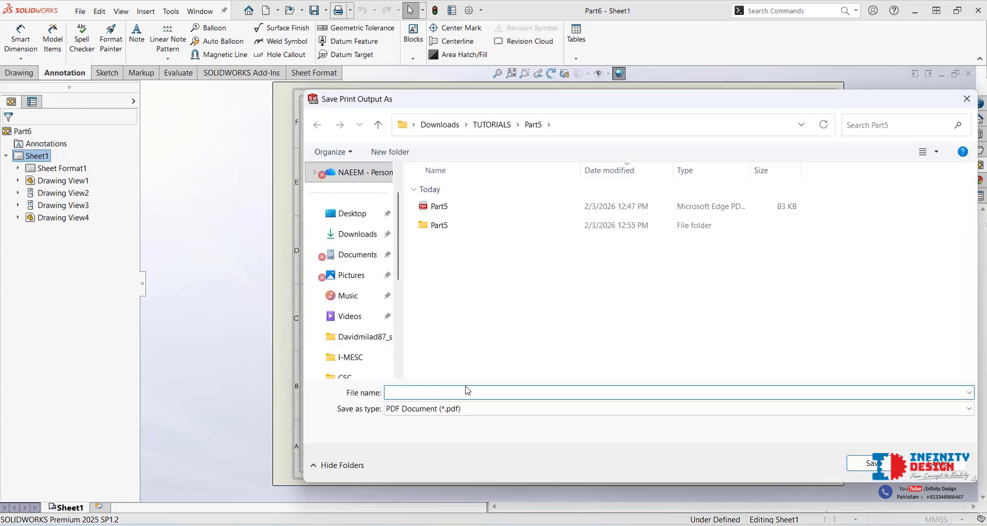
left_click(378, 125)
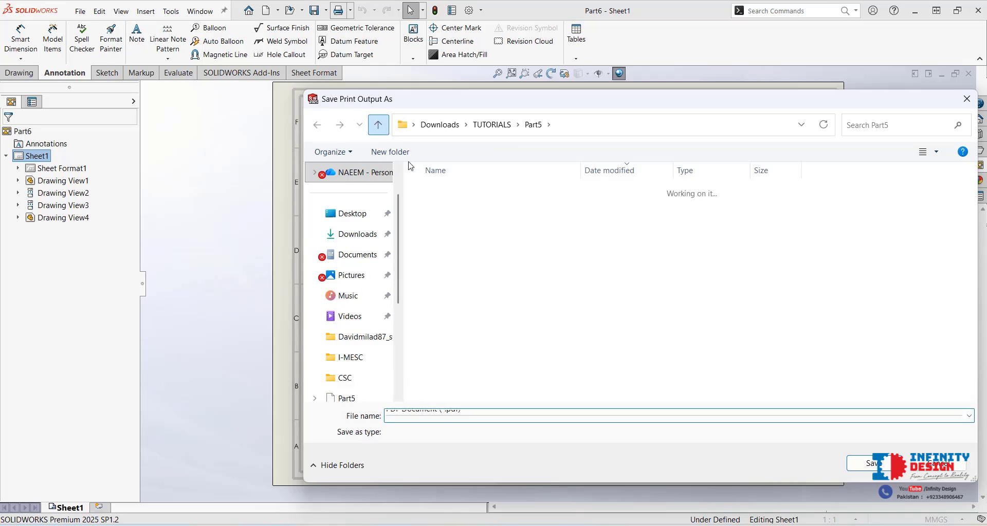
double_click(451, 211)
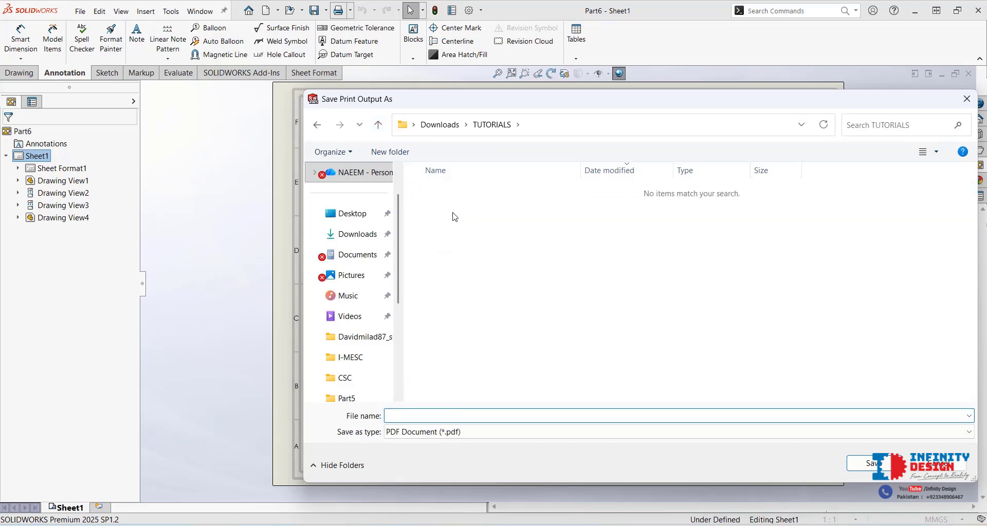
left_click(490, 416)
type("P")
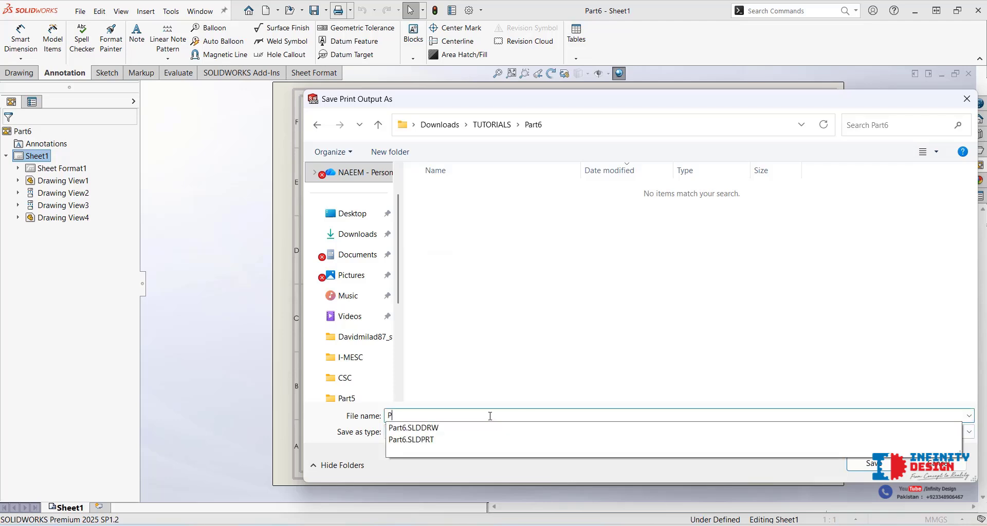
key("Down")
key("Down")
key("BackSpace")
key("BackSpace")
key("BackSpace")
key("BackSpace")
key("Return")
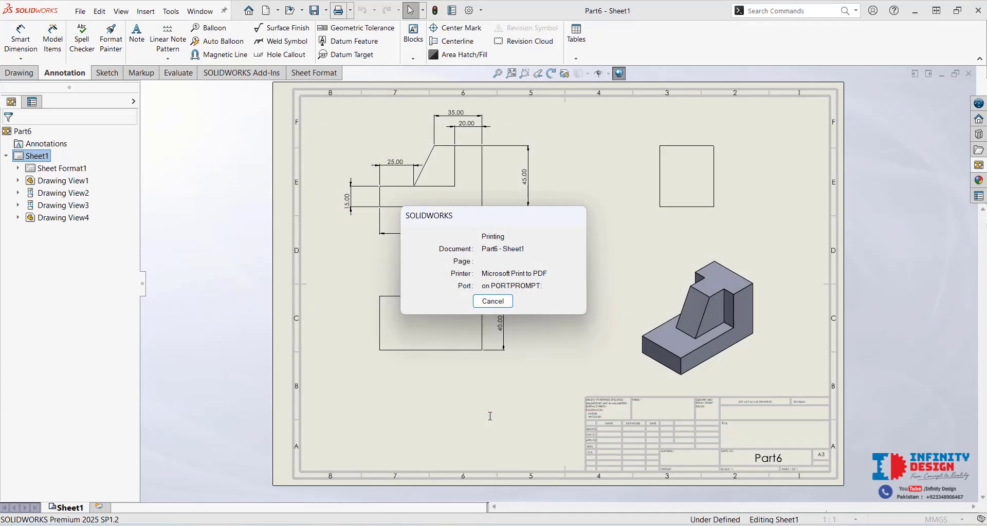
- Switch to File Explorer, go to the Part6 folder in TUTORIALS and open the Part6 PDF to check the printed drawing
mouse_move(510, 525)
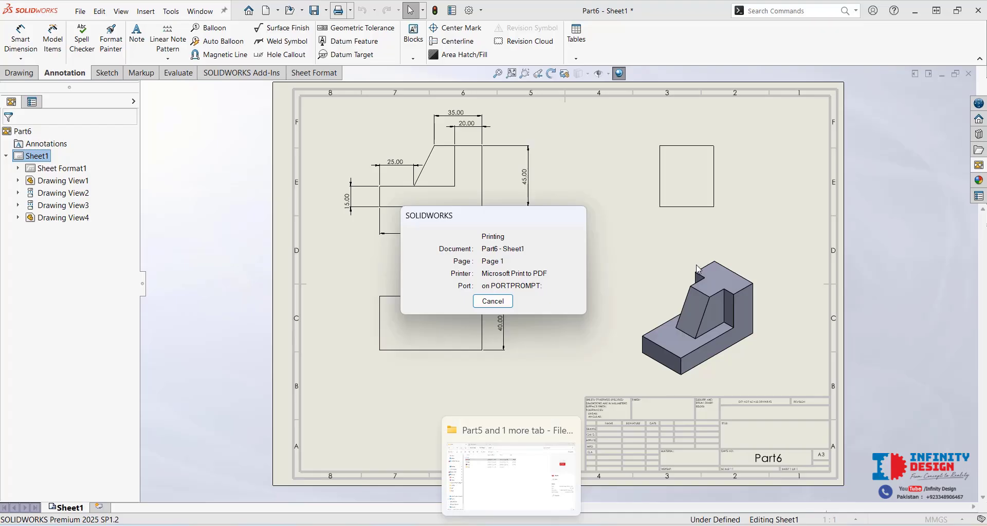
left_click(546, 430)
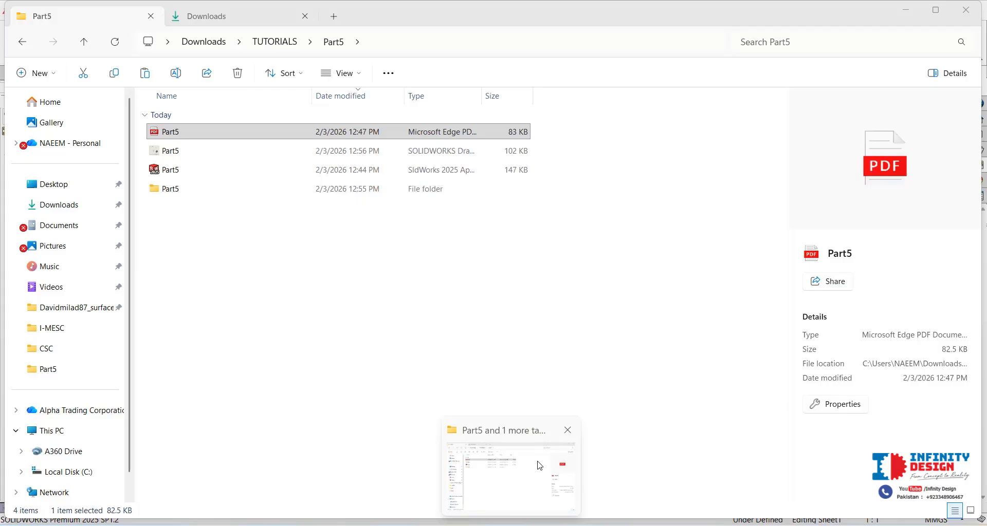
left_click(84, 46)
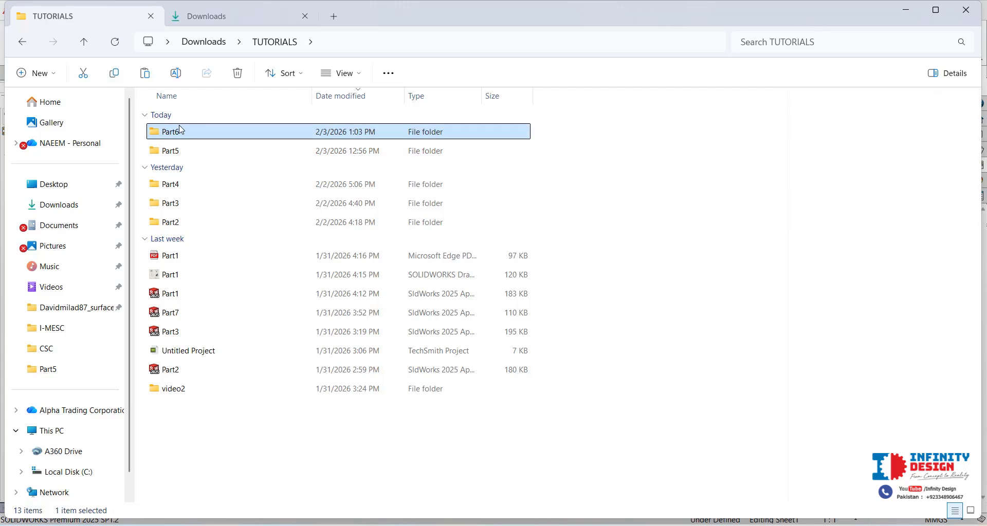
double_click(180, 130)
left_click(180, 132)
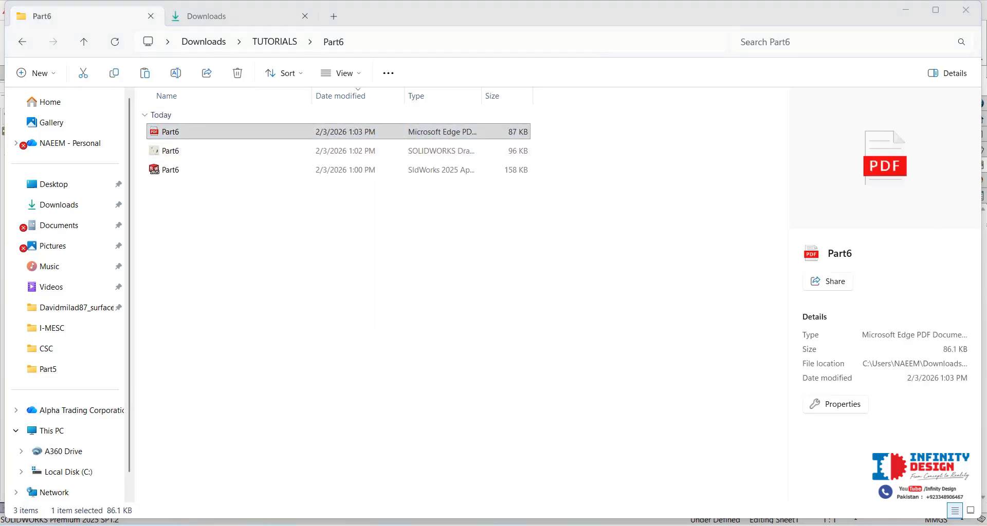
left_click_drag(986, 205, 432, 3)
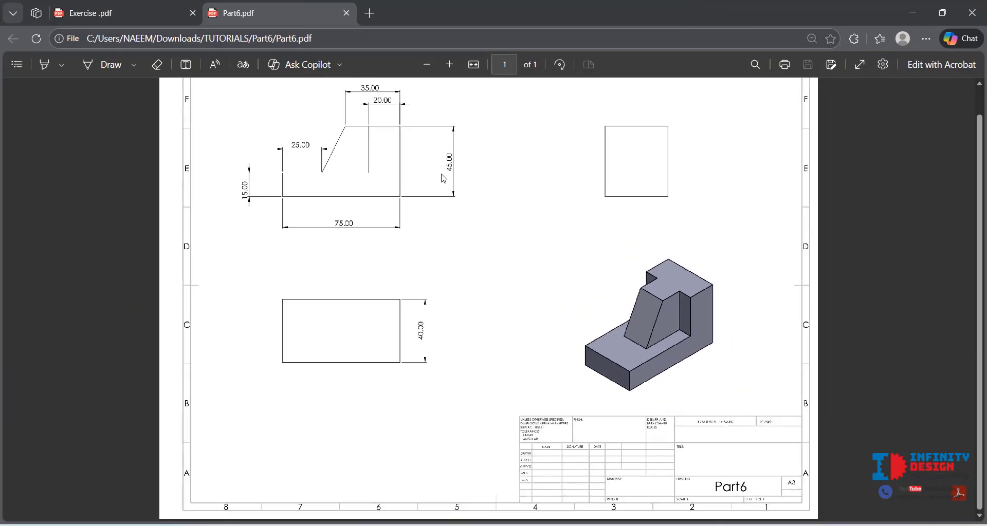